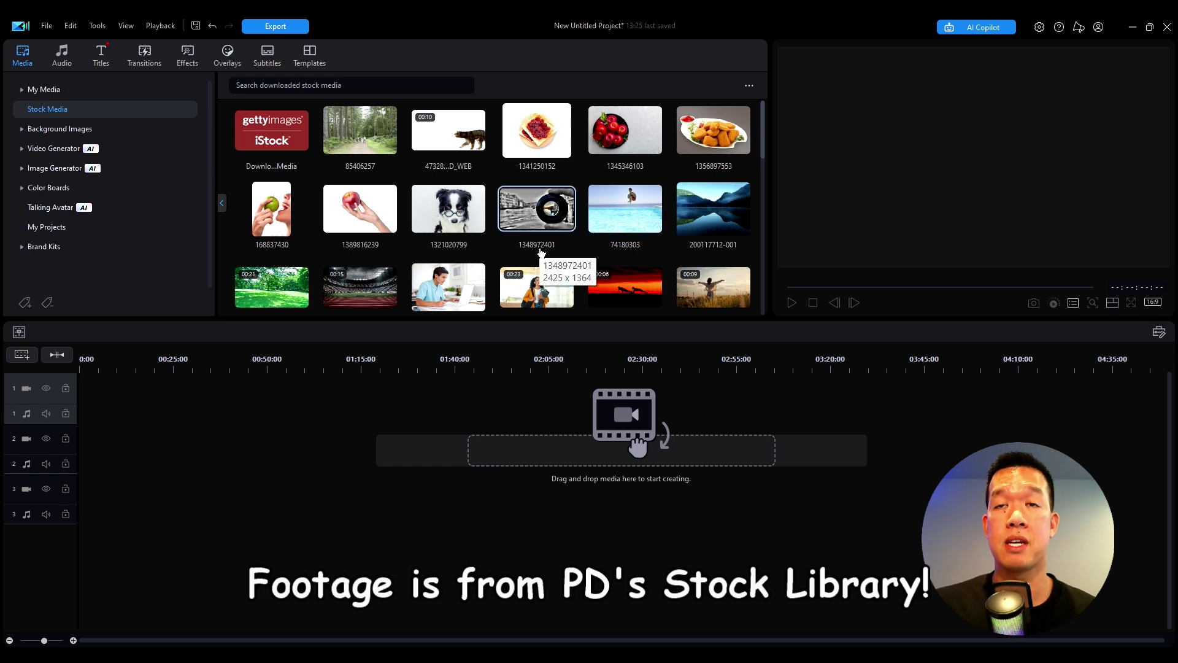
pyautogui.scroll(-2, 542, 246)
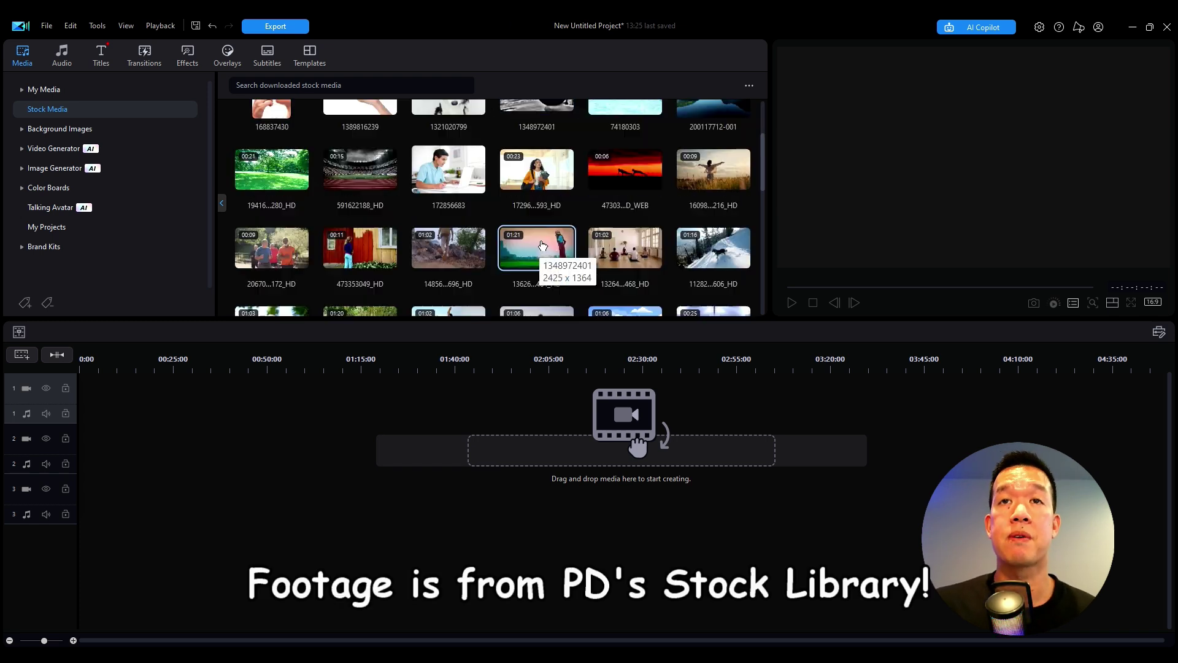
pyautogui.scroll(-2, 580, 263)
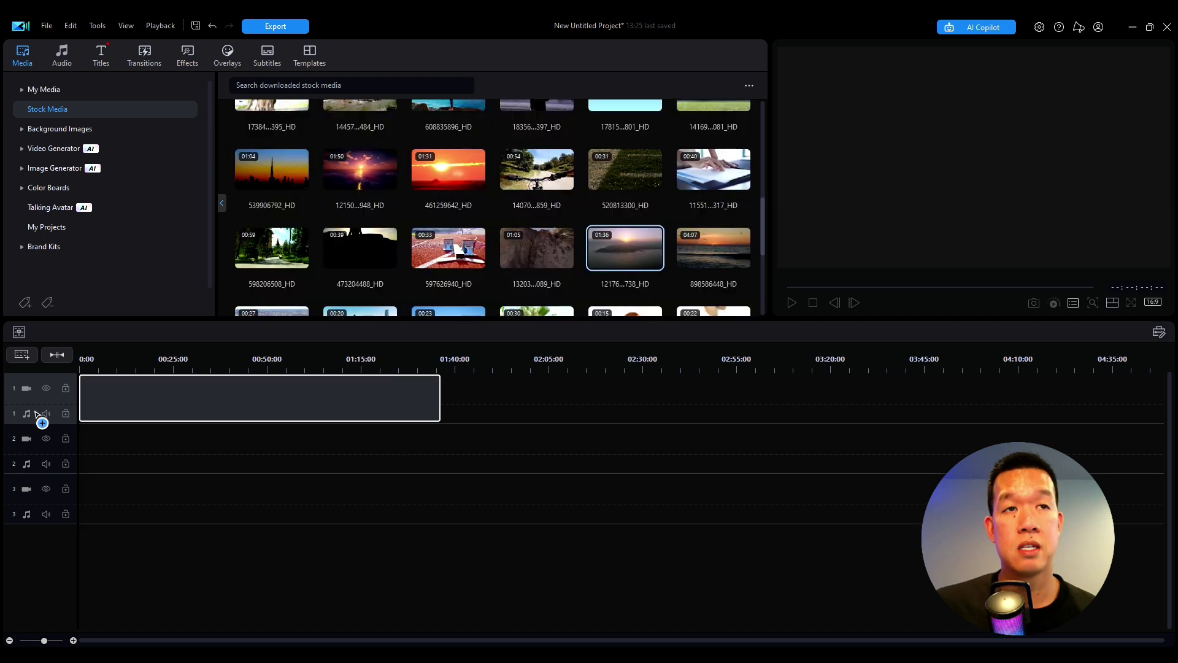
pyautogui.moveTo(40, 416); pyautogui.dragTo(86, 399)
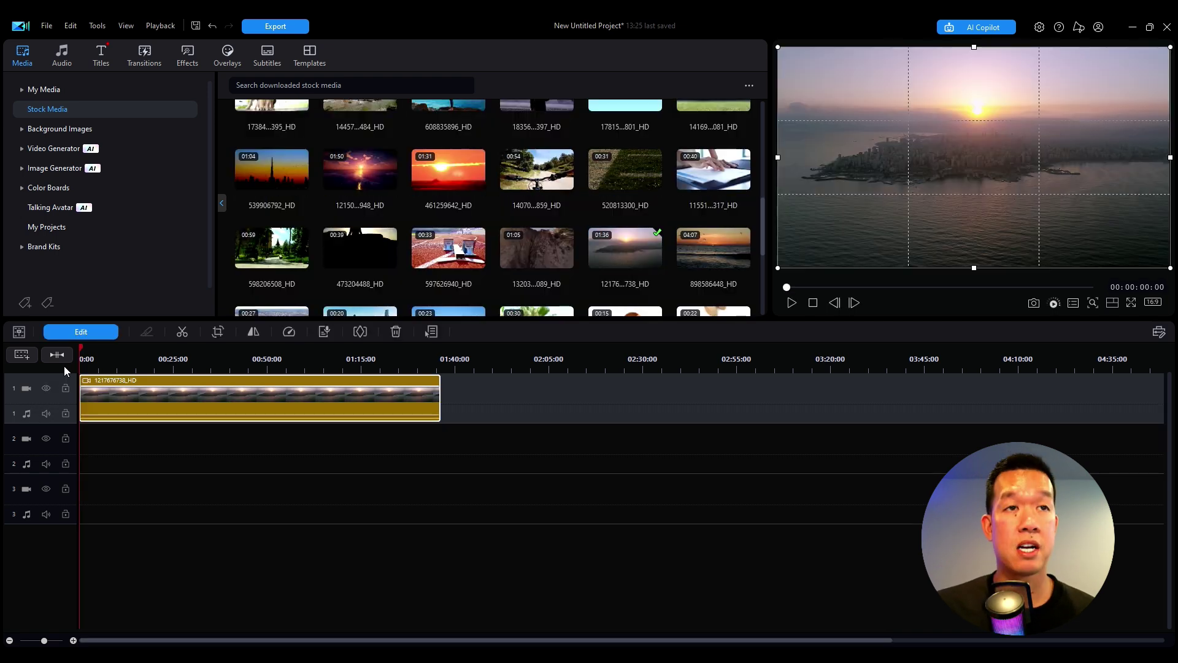
pyautogui.click(384, 638)
pyautogui.click(133, 351)
pyautogui.moveTo(335, 380)
pyautogui.mouseDown()
pyautogui.moveTo(481, 387)
pyautogui.moveTo(802, 351)
pyautogui.moveTo(357, 380)
pyautogui.mouseUp()
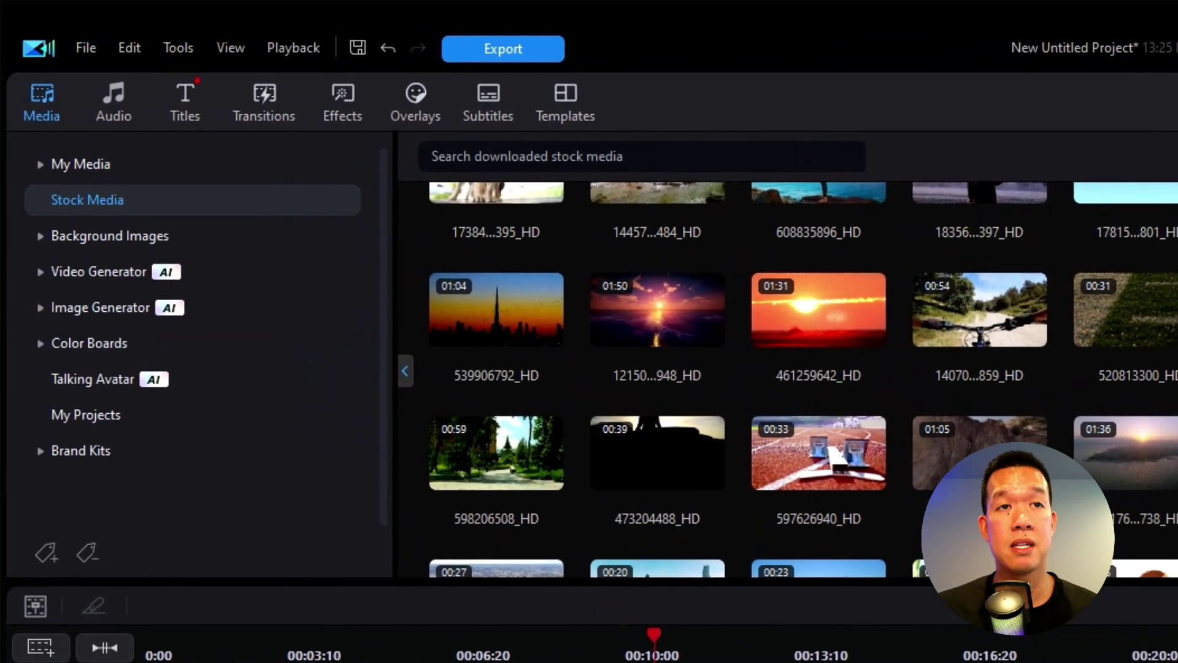
# Apply the Parallel mask to the aerial city clip
pyautogui.click(246, 553)
pyautogui.click(138, 655)
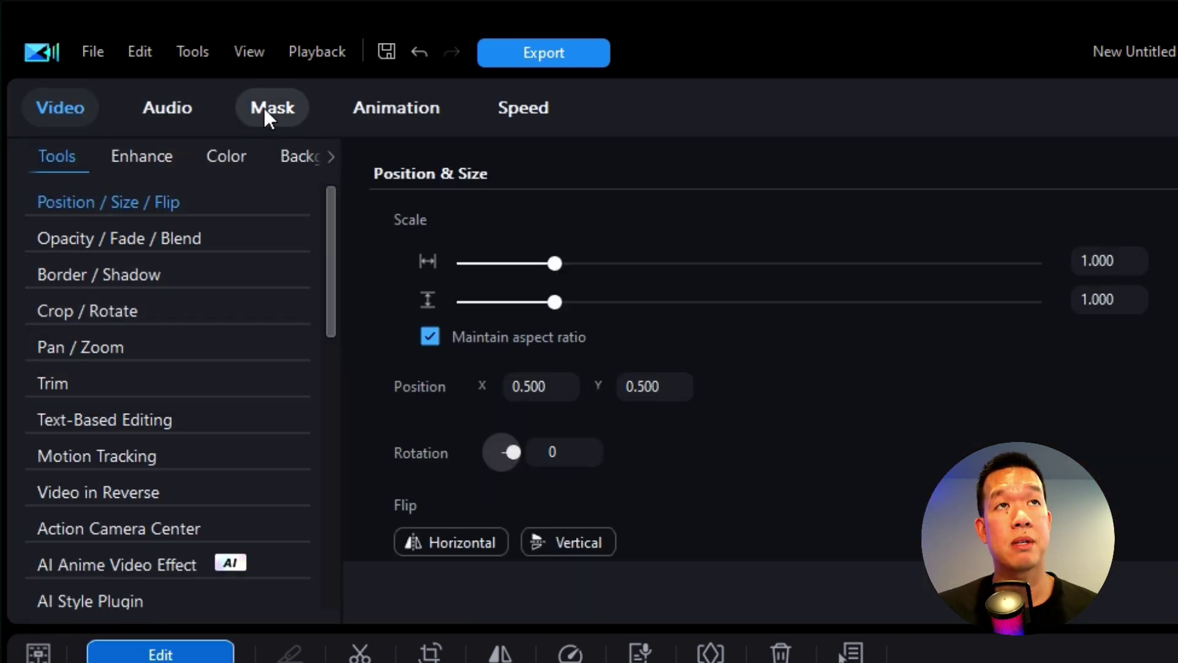
pyautogui.click(265, 108)
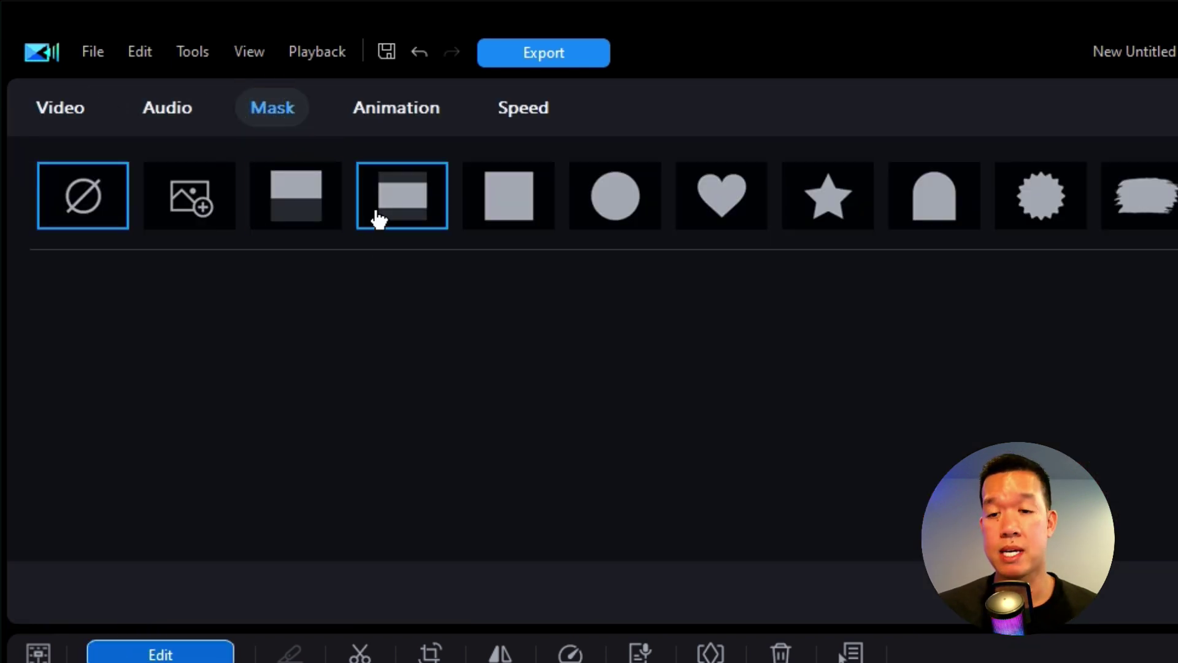
pyautogui.click(379, 218)
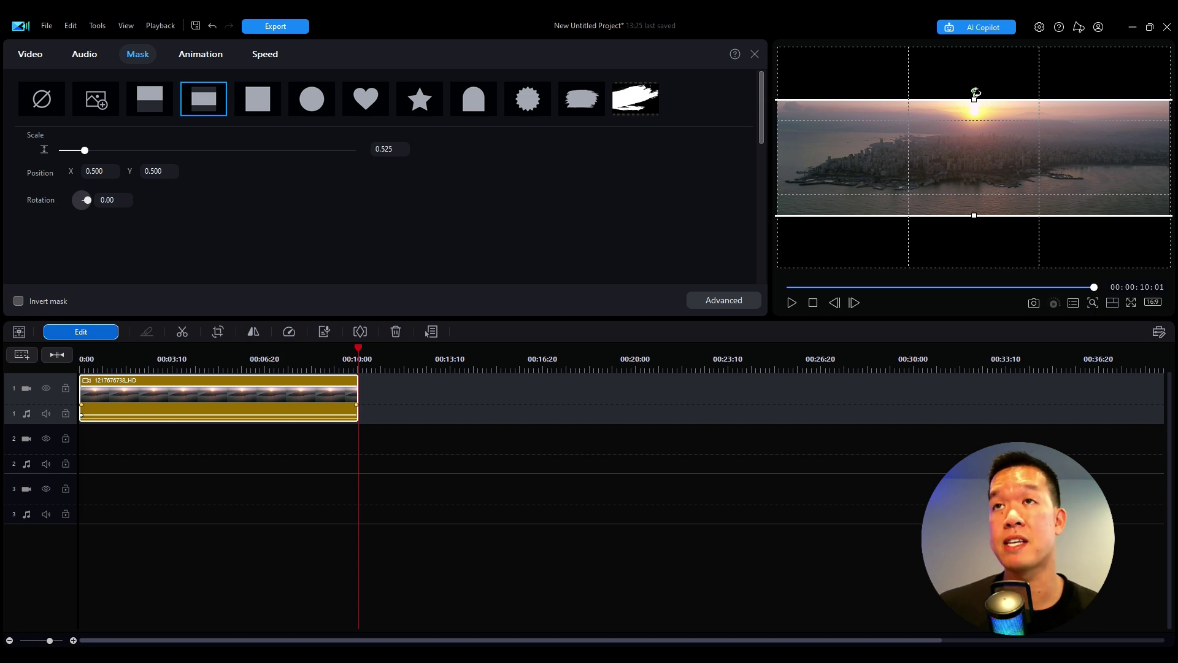
# Rotate the mask band to a steep diagonal of about 65° and widen it
pyautogui.moveTo(971, 89)
pyautogui.mouseDown()
pyautogui.moveTo(957, 92)
pyautogui.moveTo(970, 89)
pyautogui.mouseUp()
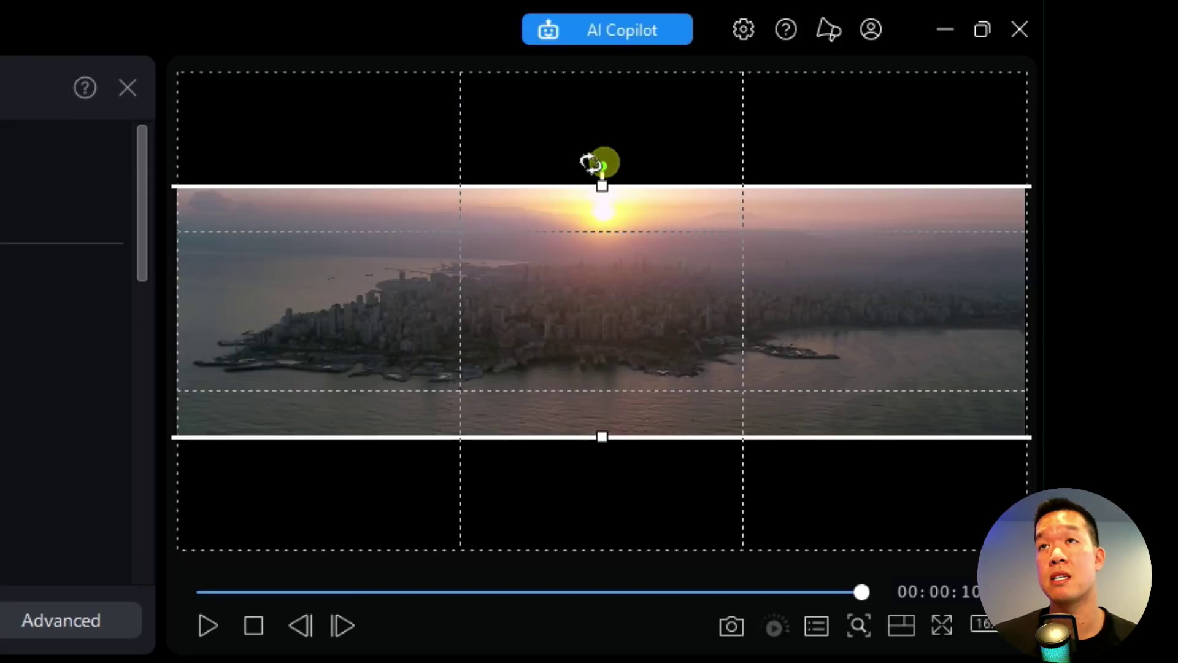
pyautogui.moveTo(592, 163); pyautogui.dragTo(505, 261)
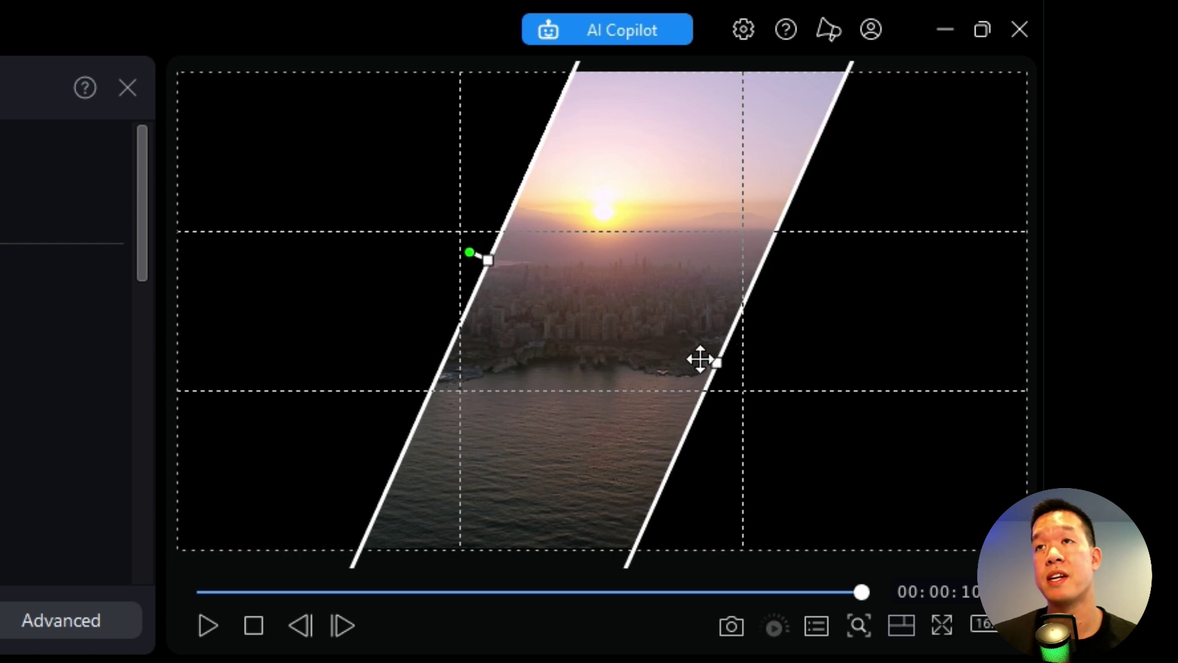
pyautogui.moveTo(714, 362); pyautogui.dragTo(756, 386)
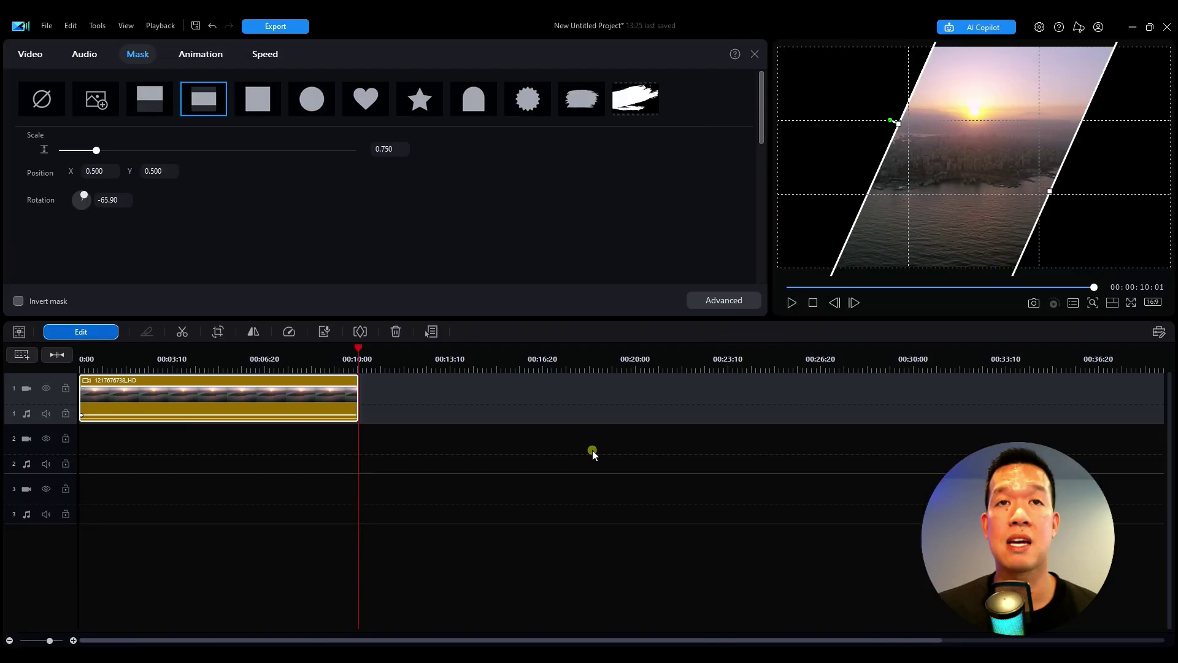
pyautogui.click(589, 450)
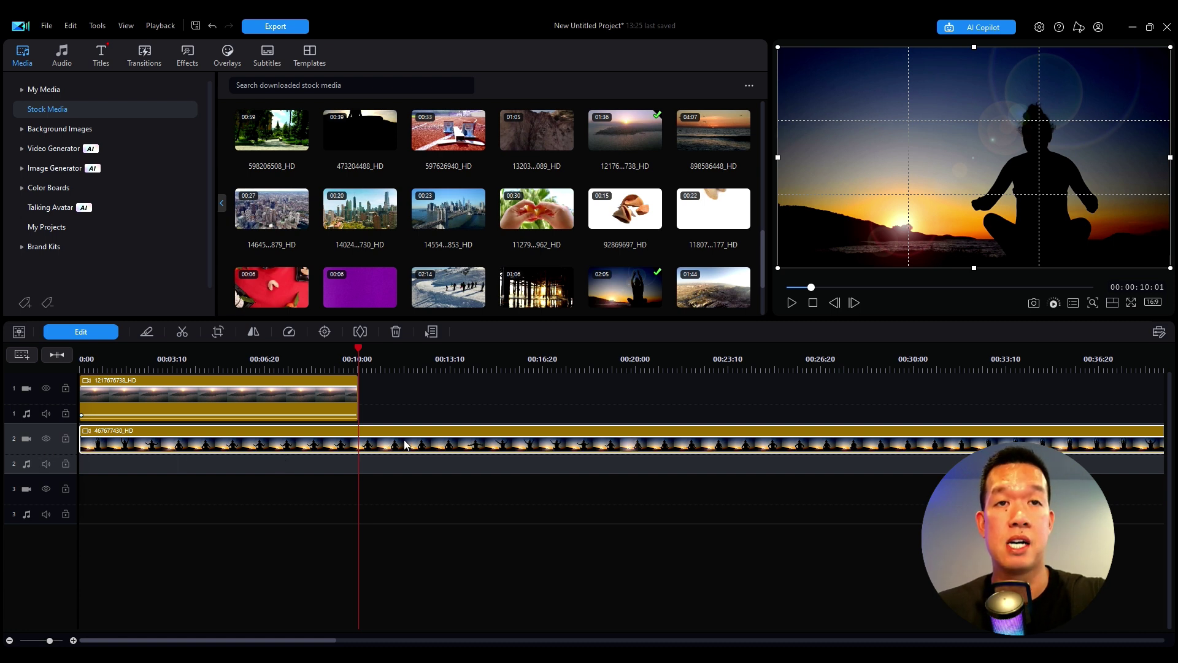
# Cut the silhouette clip at 10 seconds and add seaside yoga clip 608835896_HD to track 3
pyautogui.hotkey('ctrl', 't')
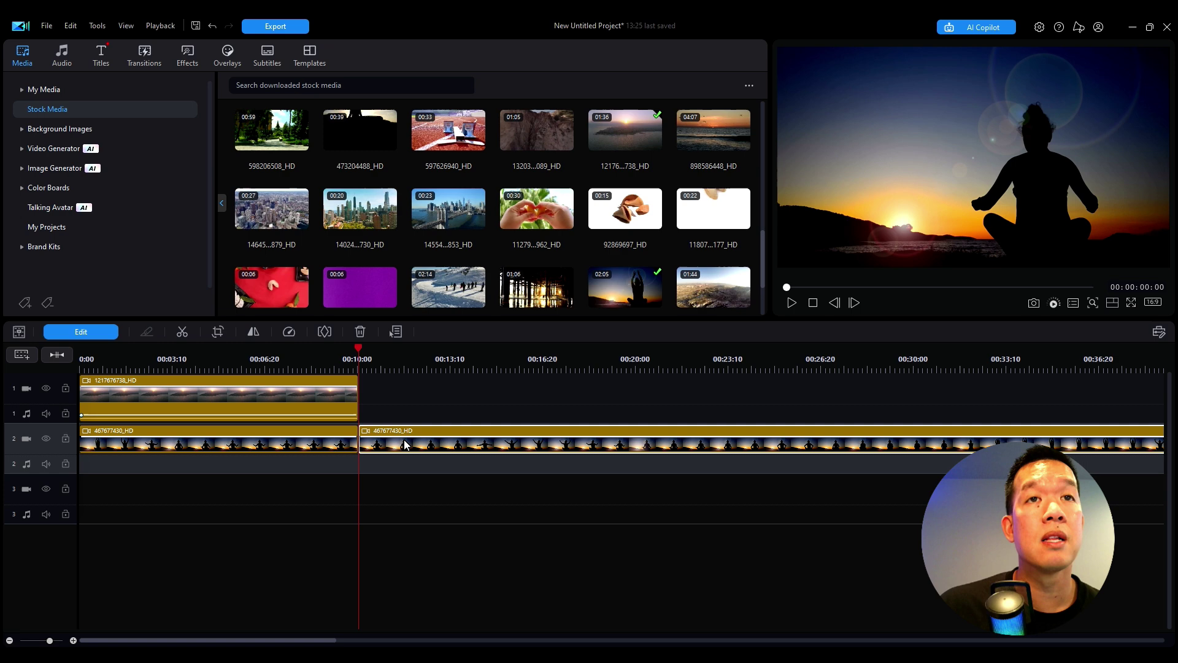
pyautogui.click(404, 444)
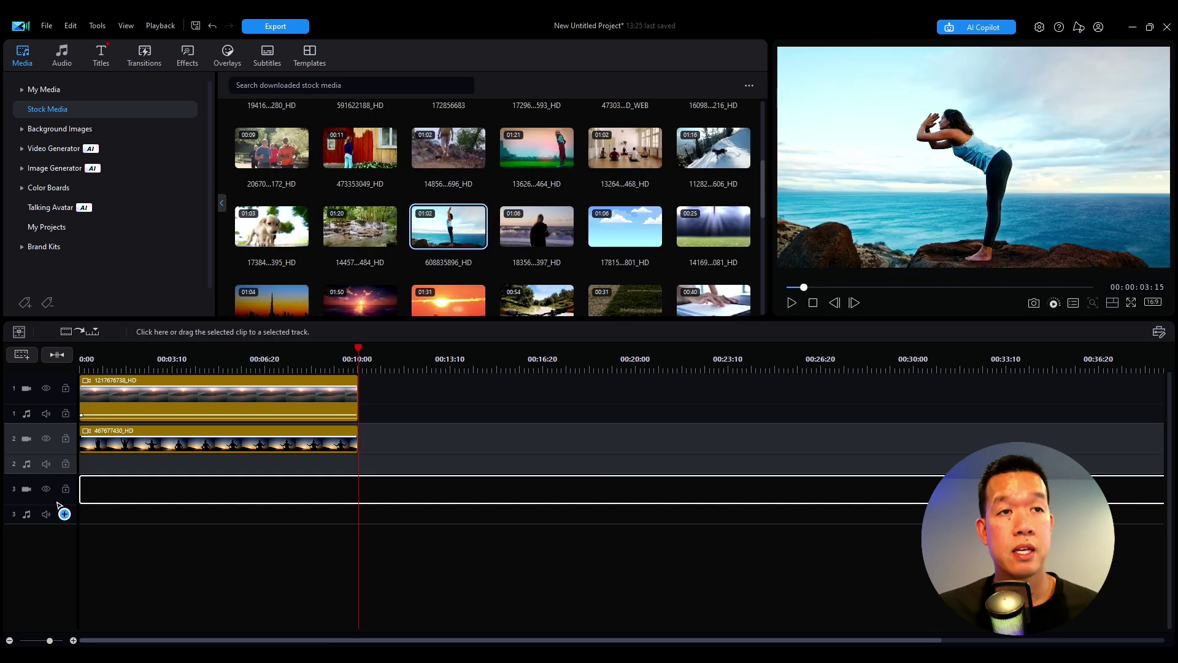
pyautogui.click(54, 501)
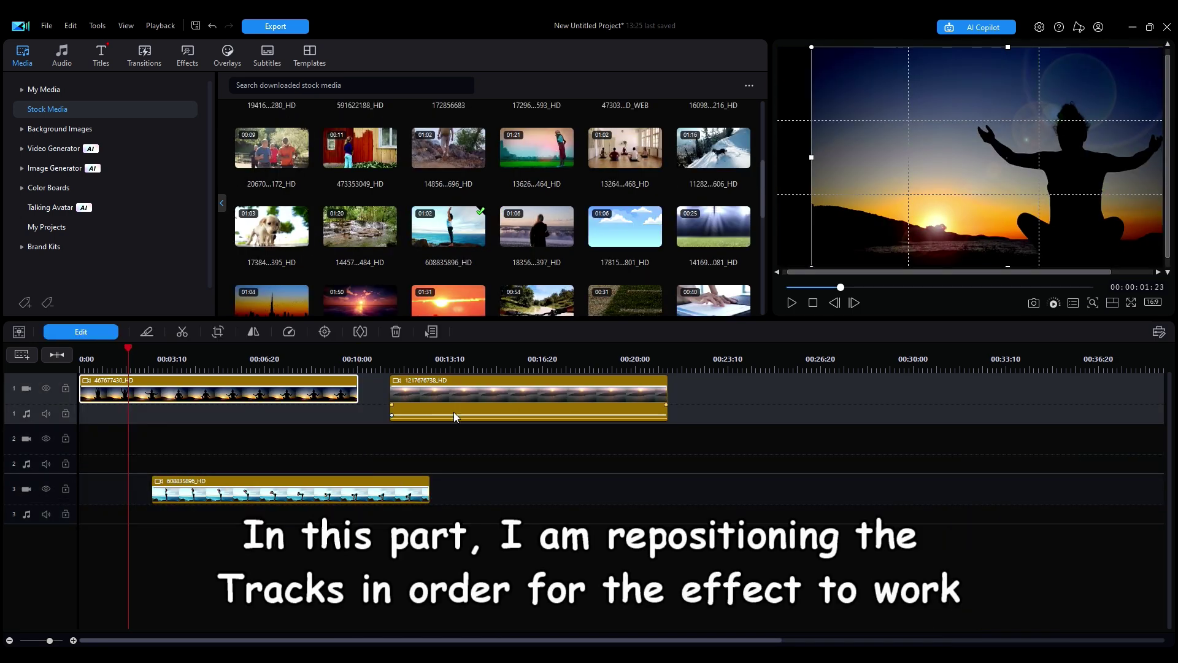
# Reorder the tracks: silhouette clip on top, yoga clip at the start of track 2
pyautogui.moveTo(454, 439); pyautogui.dragTo(185, 442)
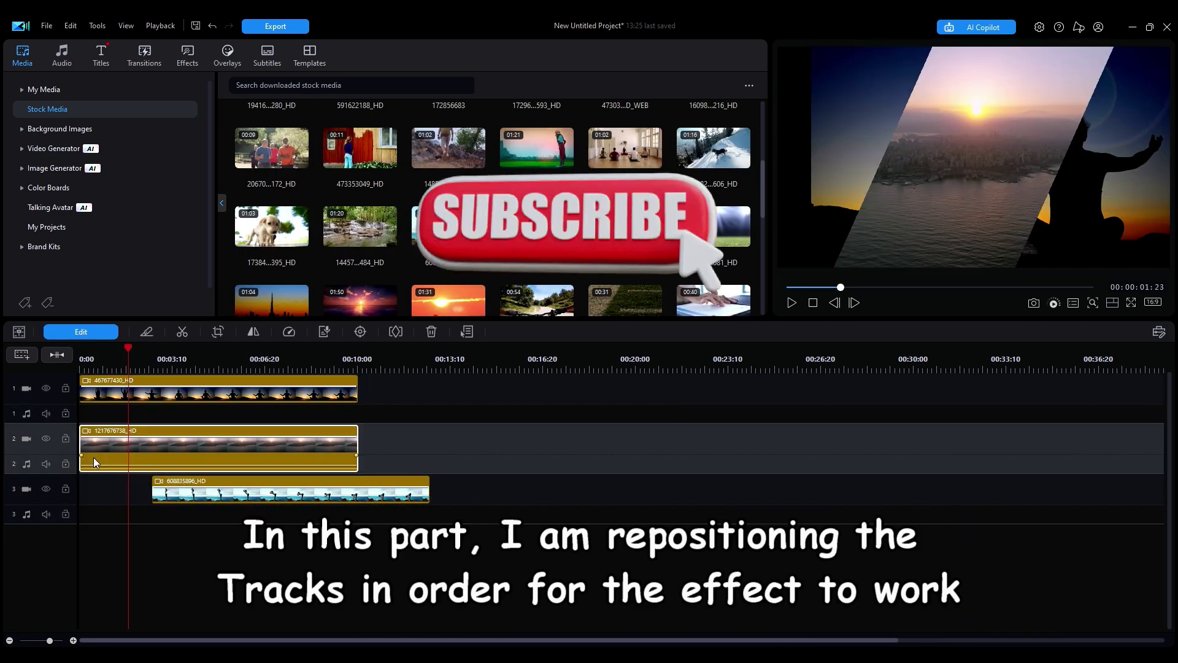
pyautogui.click(161, 489)
pyautogui.moveTo(161, 490); pyautogui.dragTo(91, 448)
pyautogui.moveTo(285, 536)
pyautogui.mouseDown()
pyautogui.moveTo(574, 539)
pyautogui.moveTo(285, 536)
pyautogui.mouseUp()
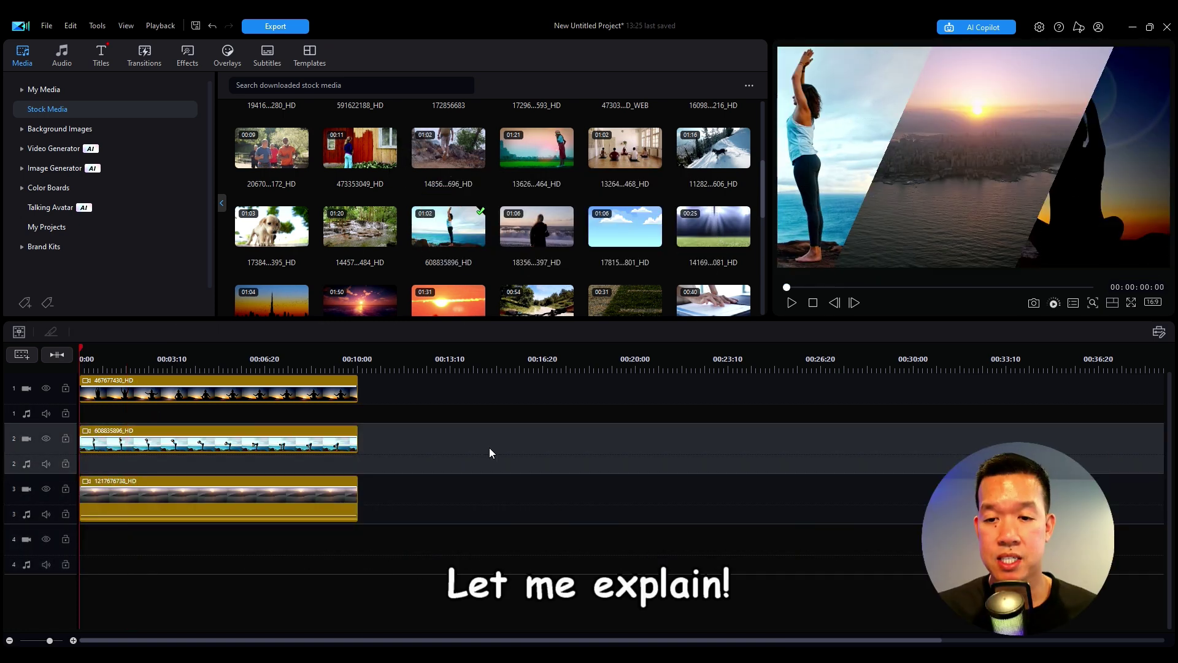
# Shift the city clip later on track 3 and check the yoga video at 00:00:01:22
pyautogui.click(114, 490)
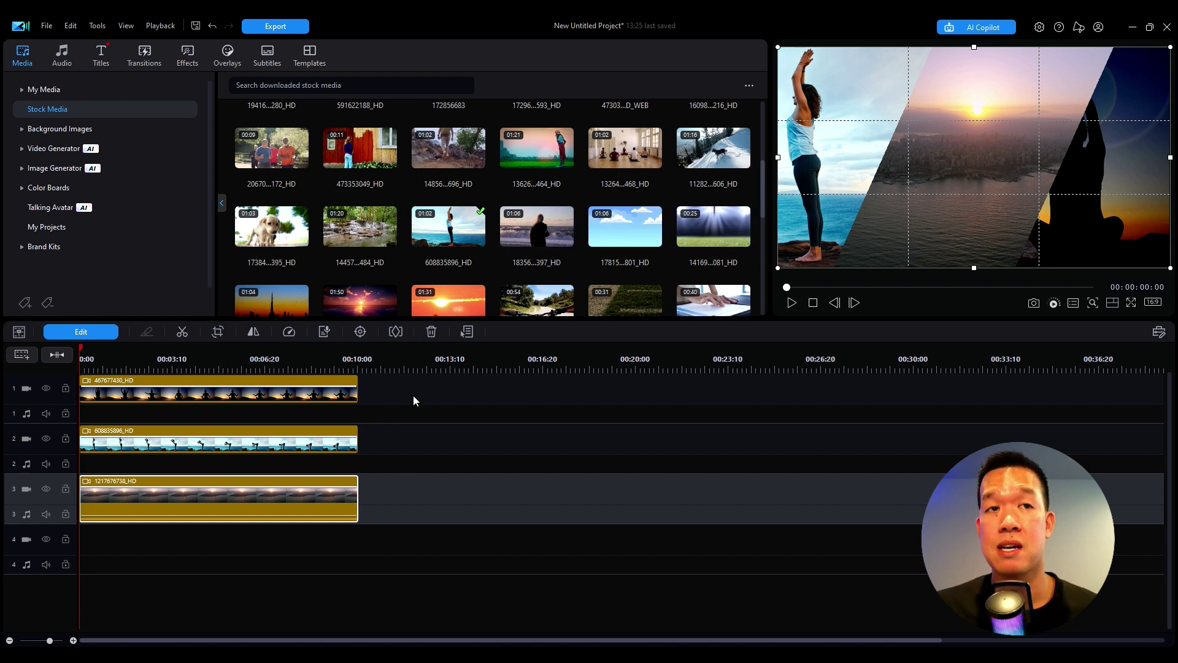
pyautogui.click(246, 439)
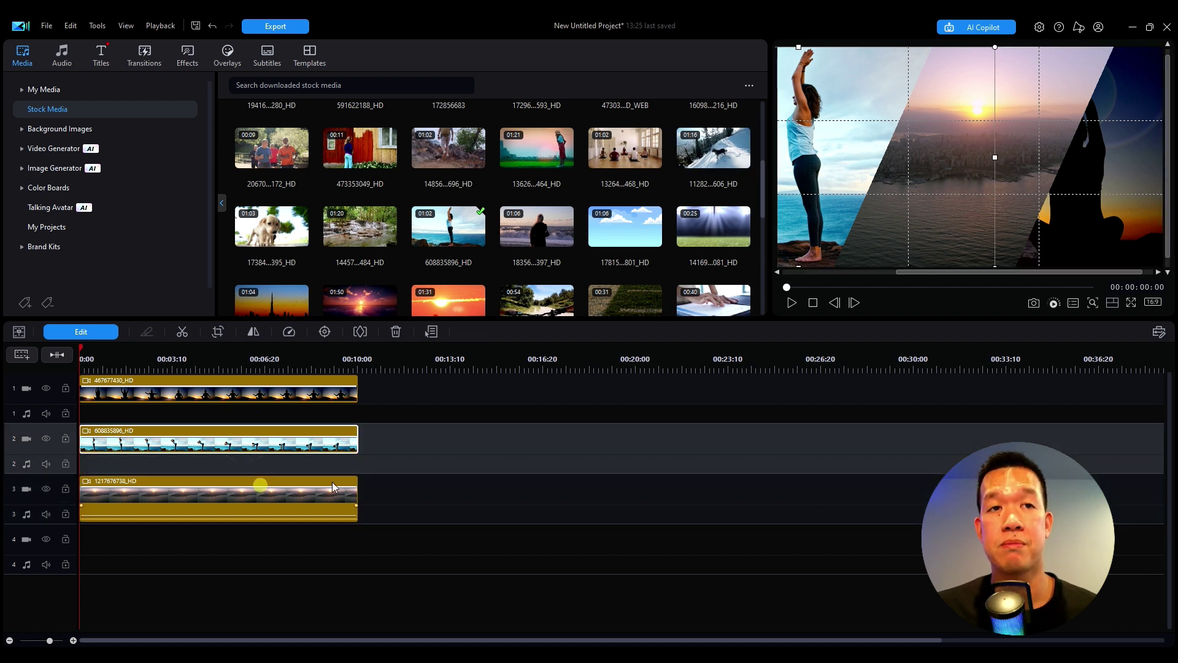
pyautogui.moveTo(333, 484); pyautogui.dragTo(430, 484)
pyautogui.click(128, 367)
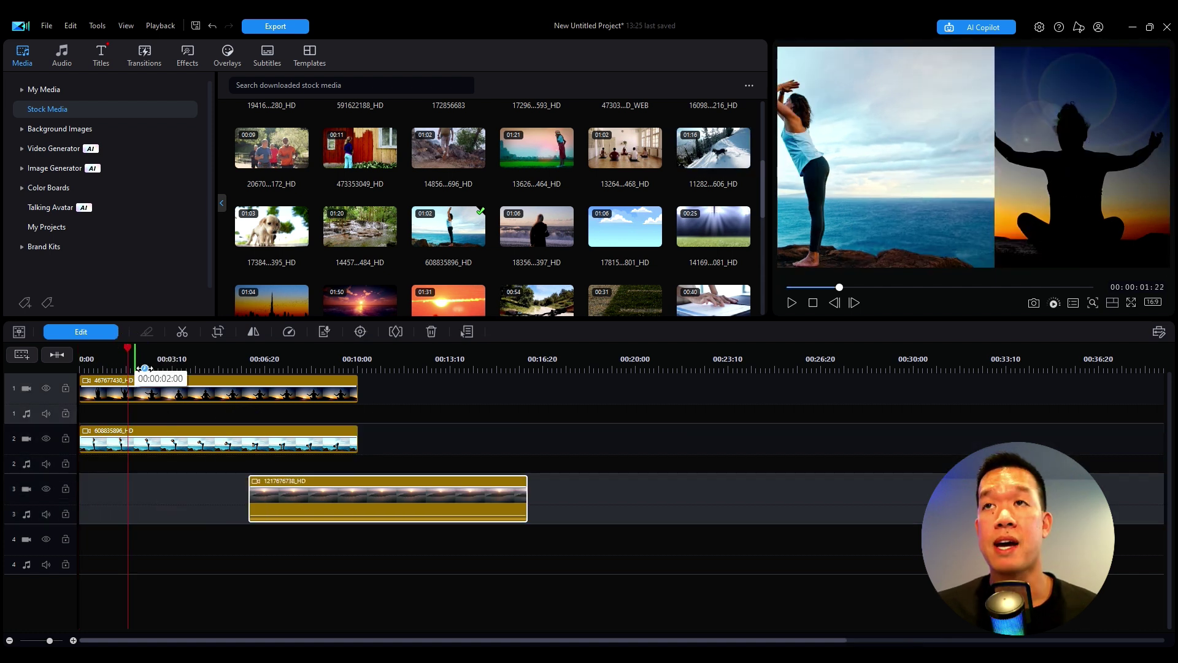
pyautogui.click(871, 199)
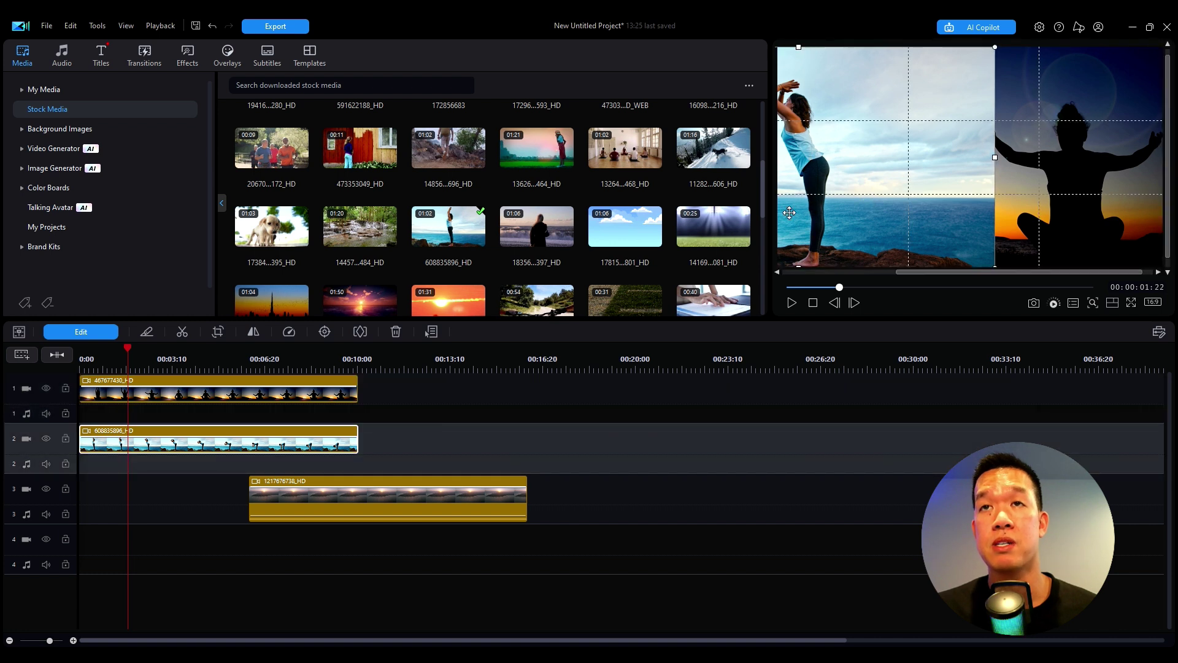
# Delete the empty gap before the city clip so it starts at 0:00
pyautogui.click(480, 485)
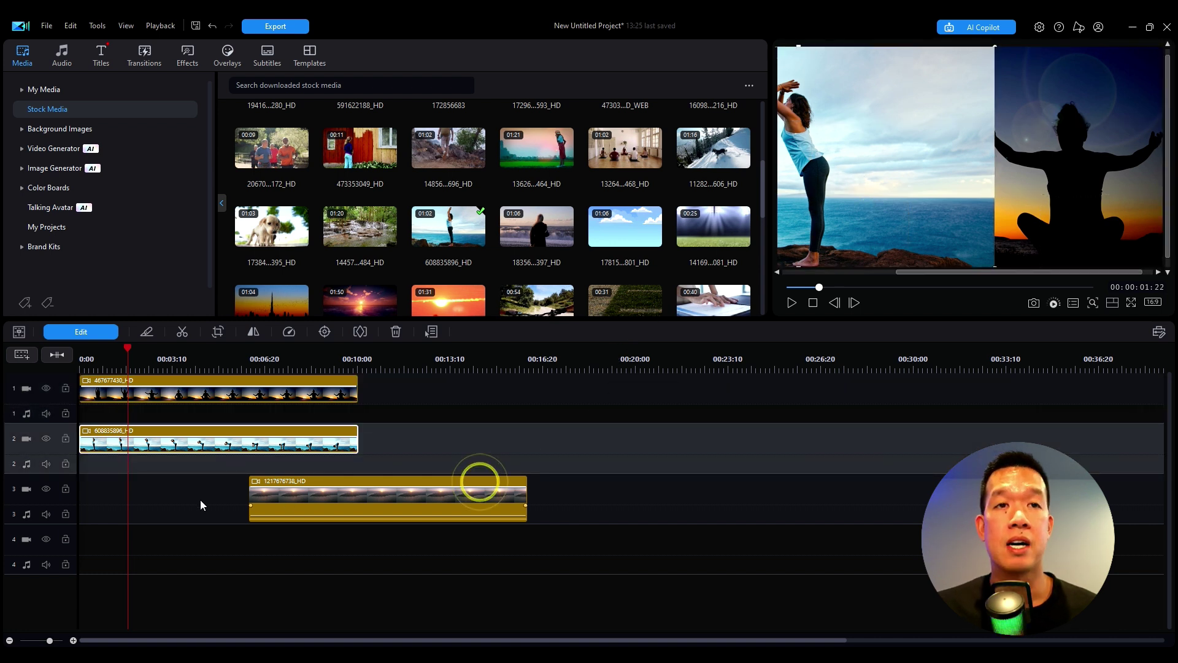
pyautogui.click(200, 500)
pyautogui.press('Delete')
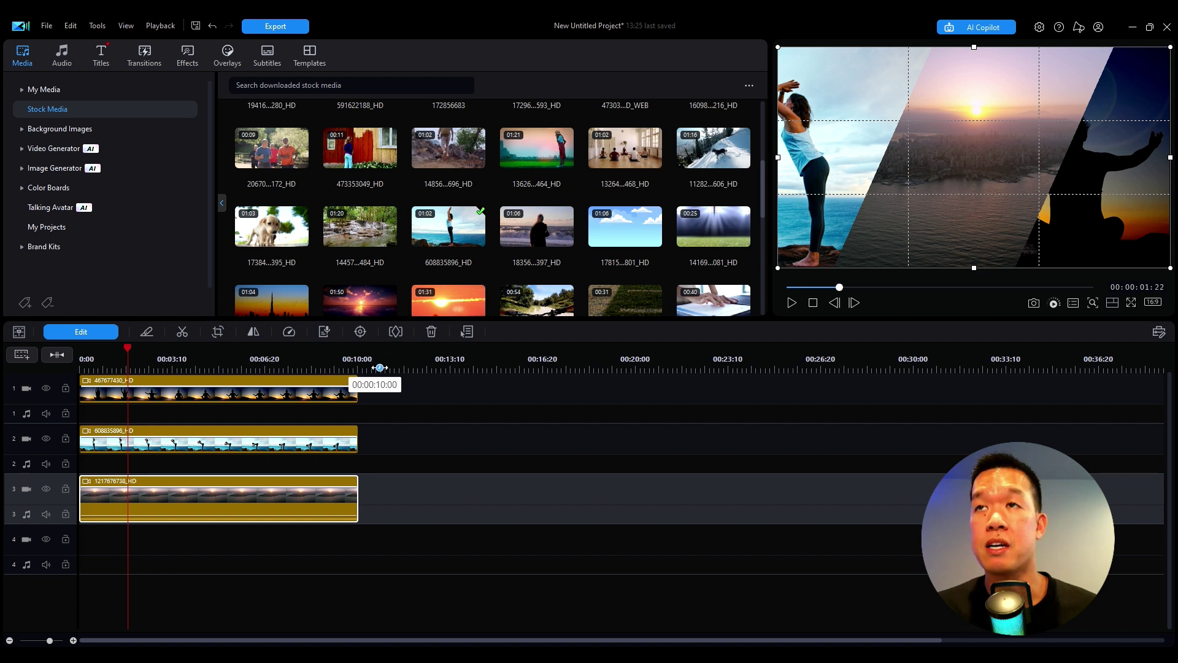
# Play back the three-way diagonal split composite and stop it
pyautogui.click(814, 303)
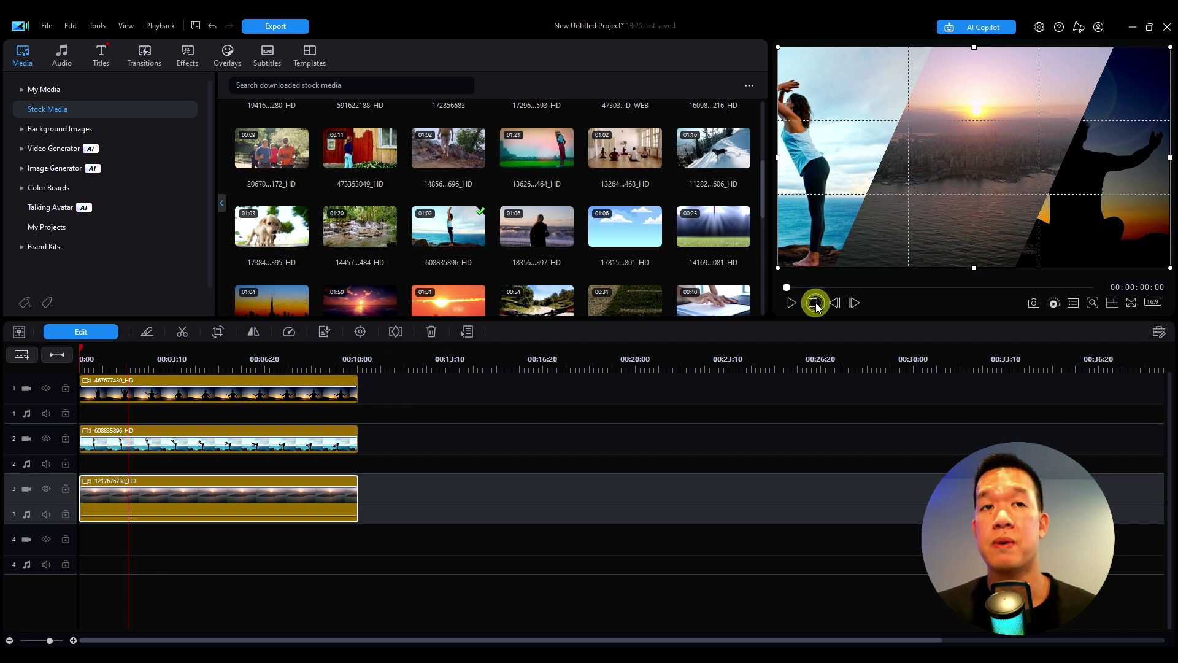
pyautogui.click(692, 491)
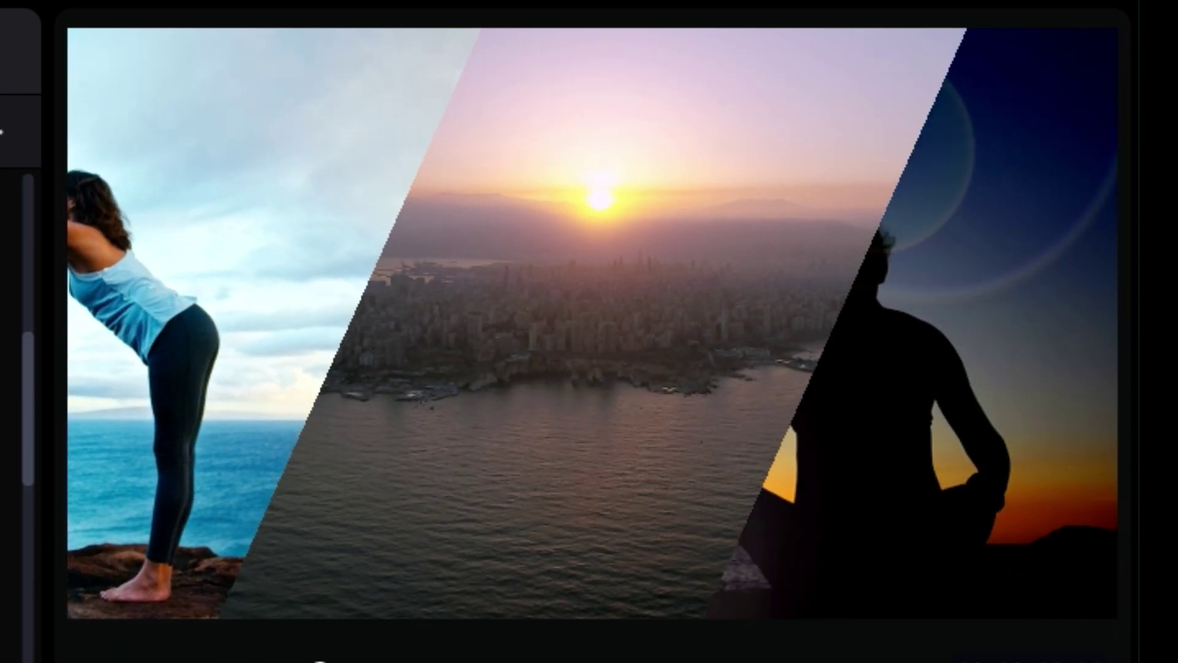
pyautogui.click(792, 304)
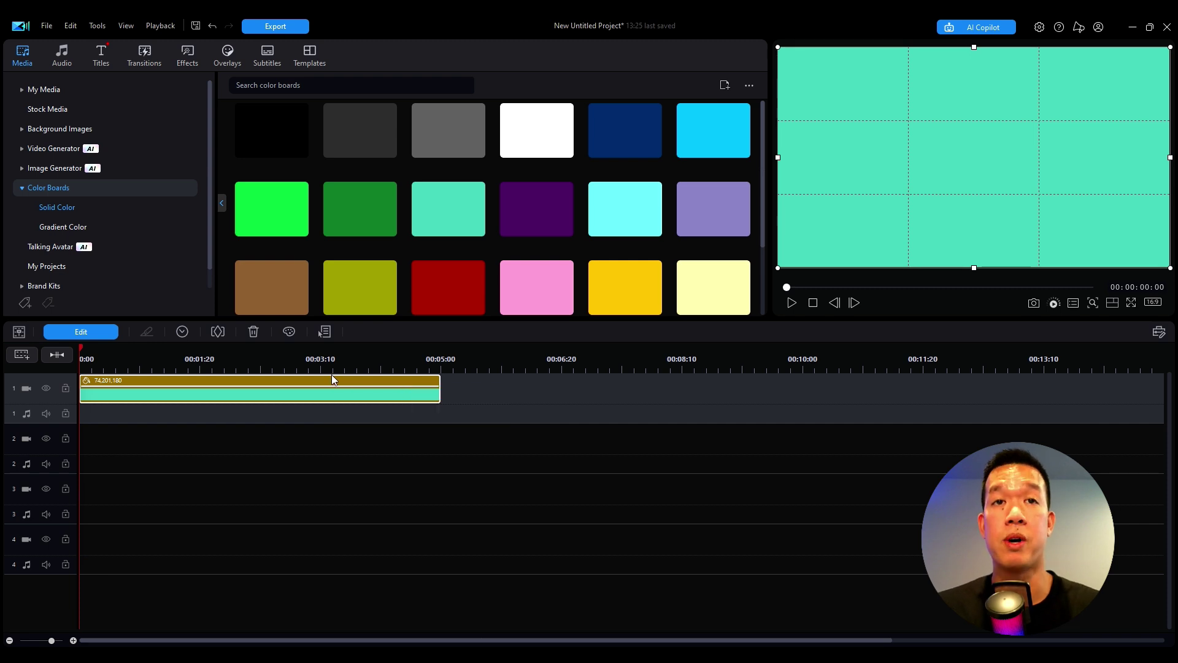
# Set the colour board's duration to 00:00:07:00
pyautogui.click(181, 332)
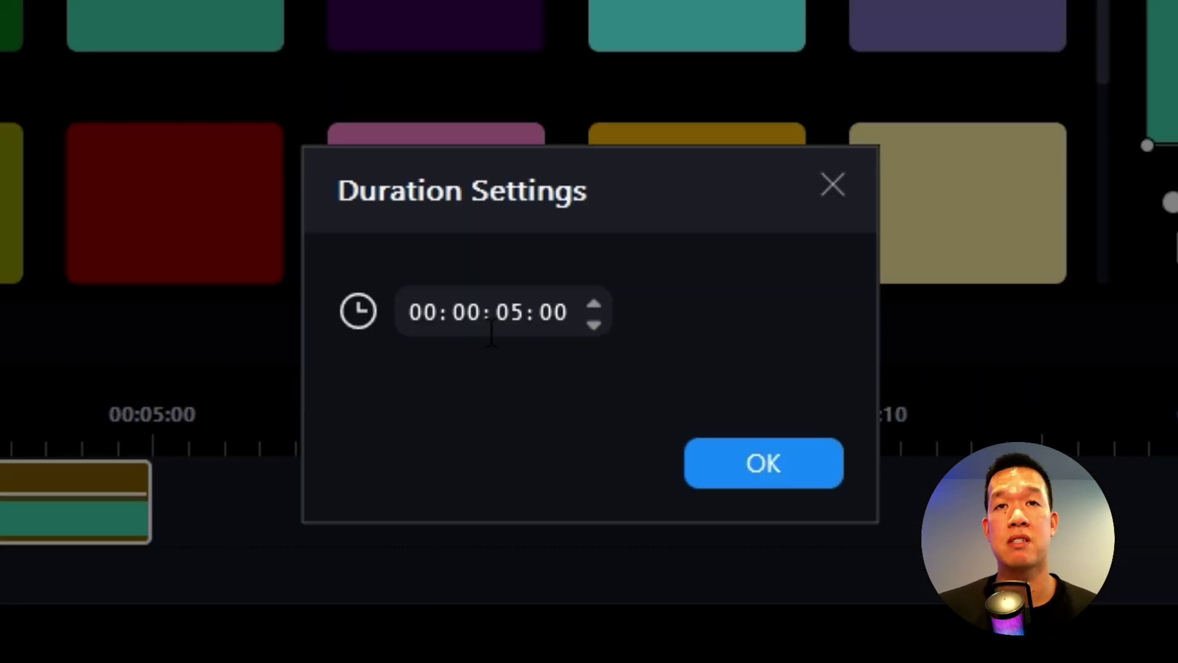
pyautogui.click(501, 322)
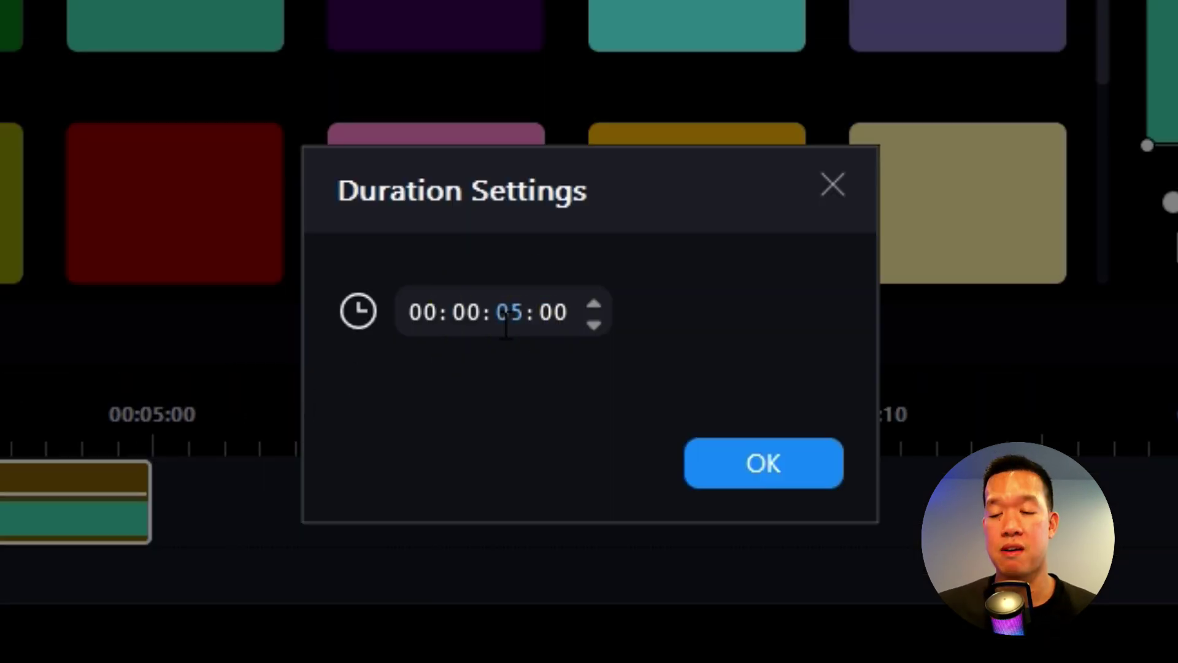
pyautogui.write('7')
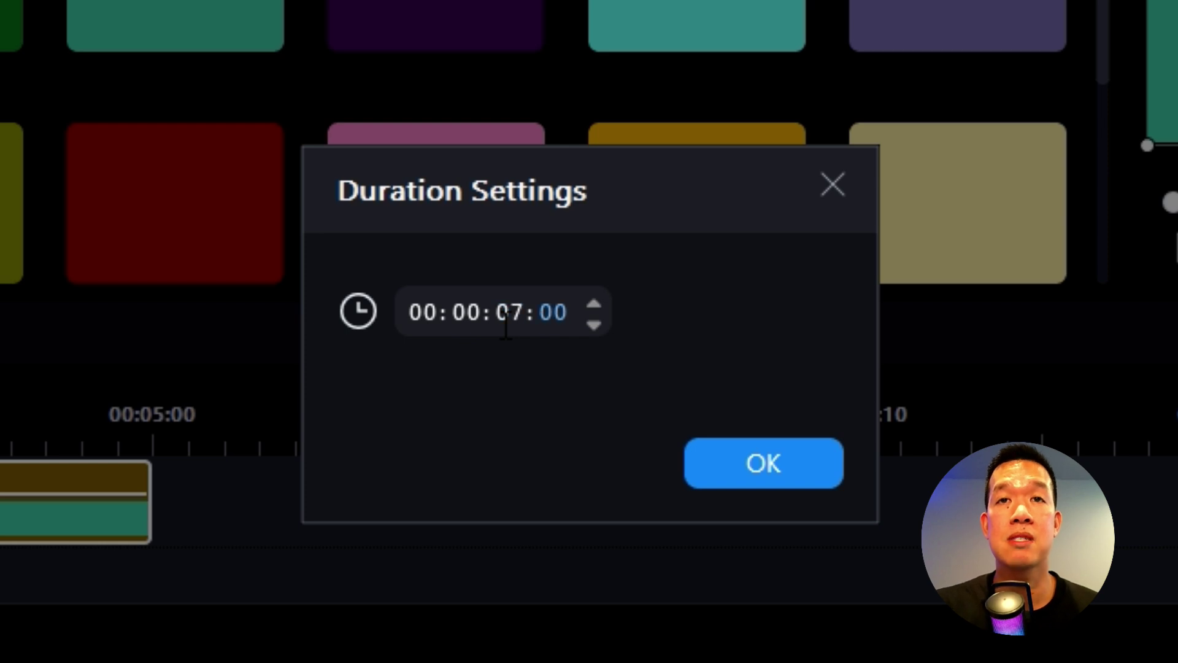
pyautogui.click(740, 463)
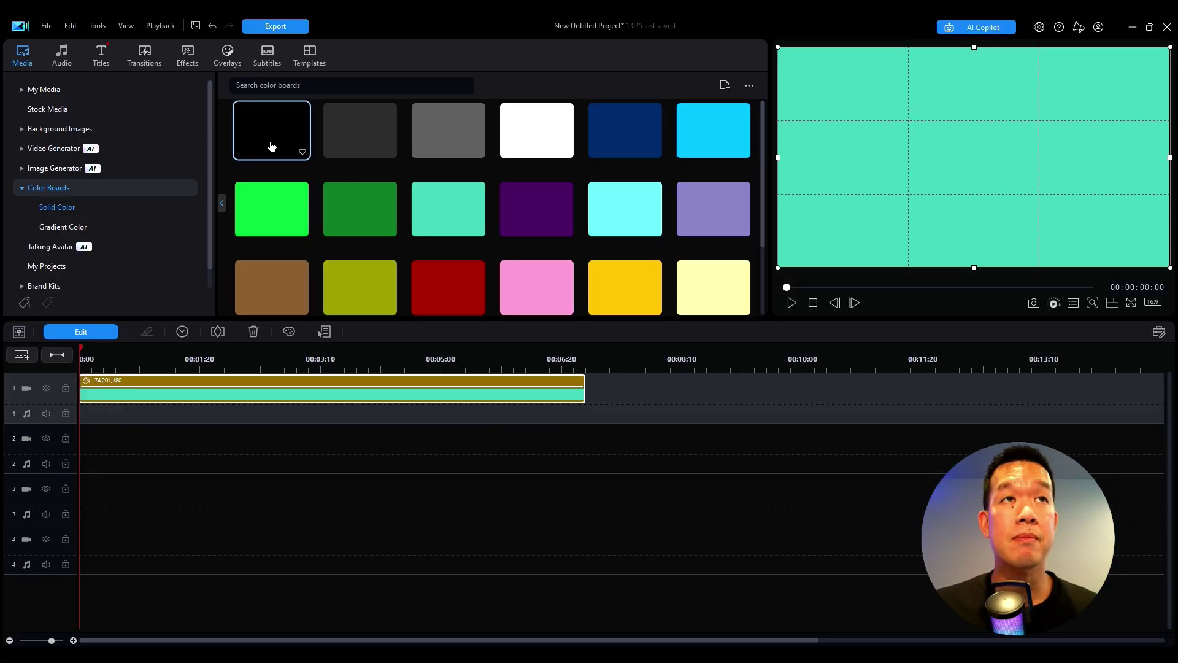
# Add the Default title to video track 2 and give it a 7-second duration
pyautogui.click(102, 55)
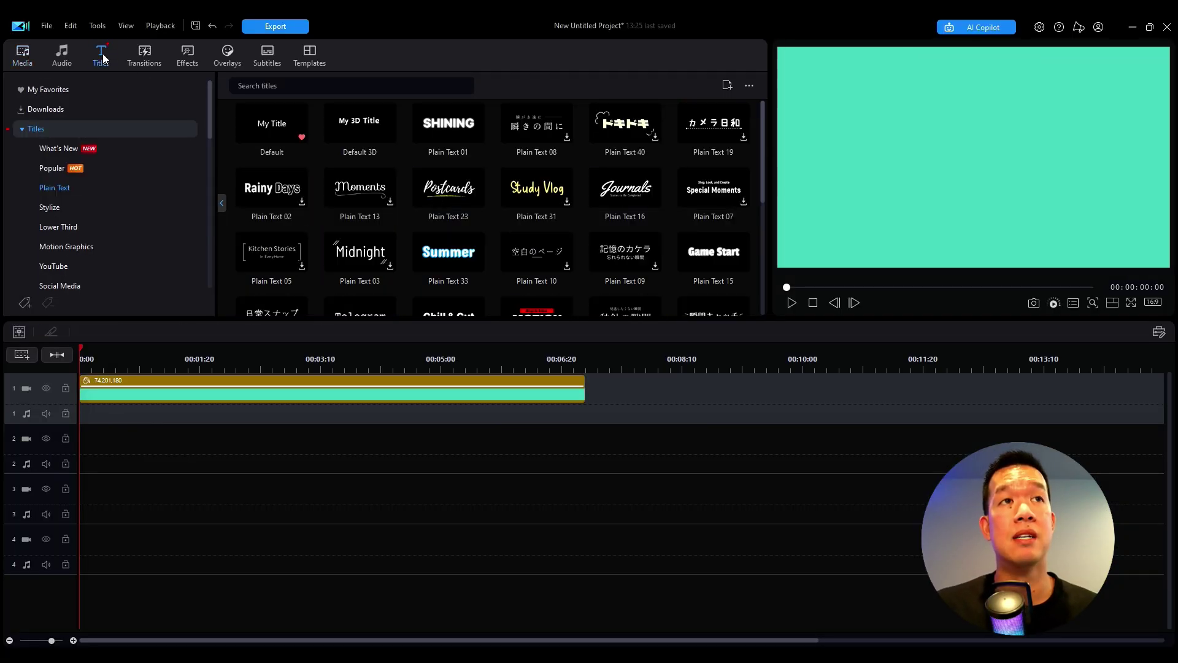
pyautogui.moveTo(266, 127); pyautogui.dragTo(64, 447)
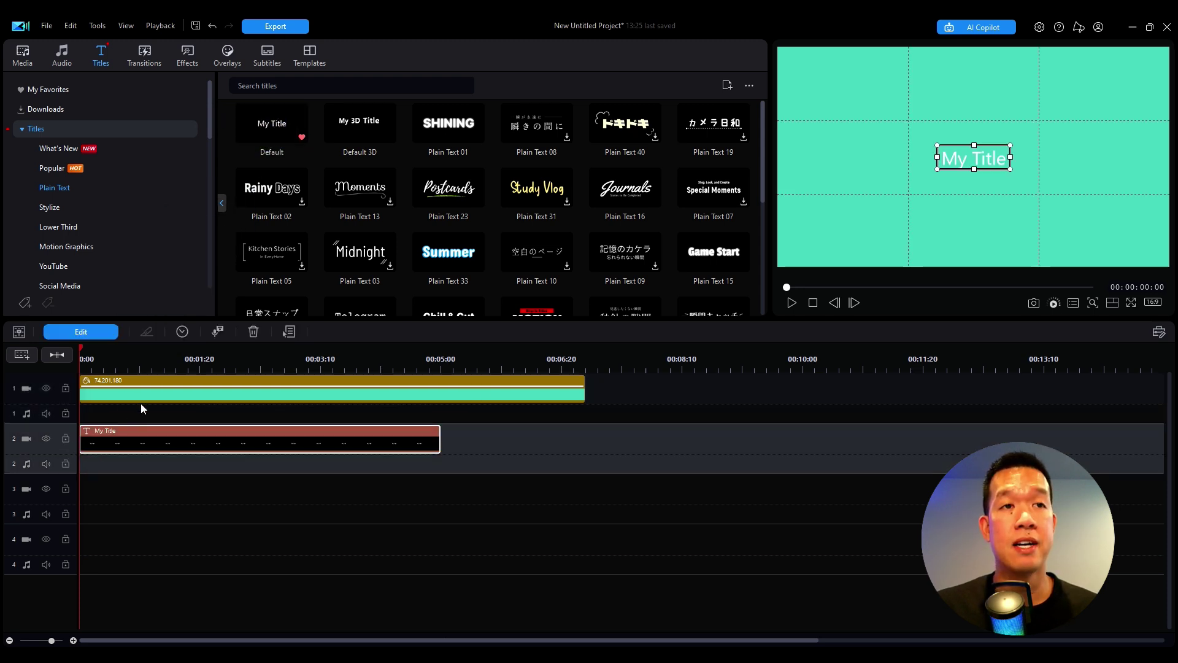
pyautogui.click(183, 333)
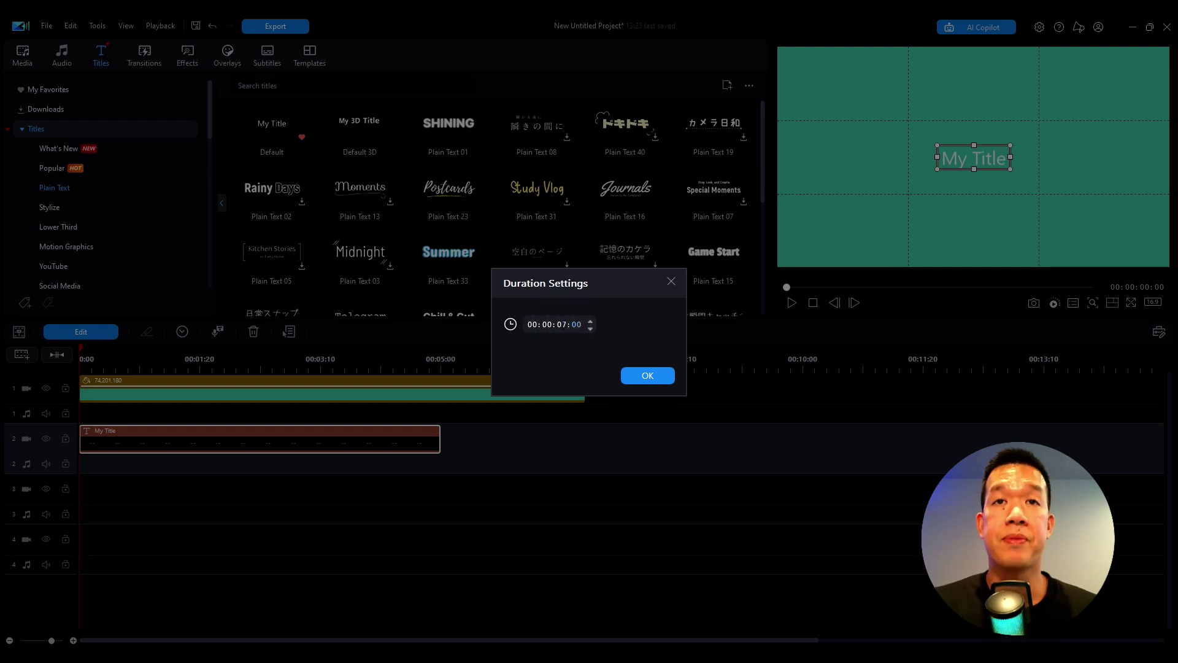
pyautogui.press('Return')
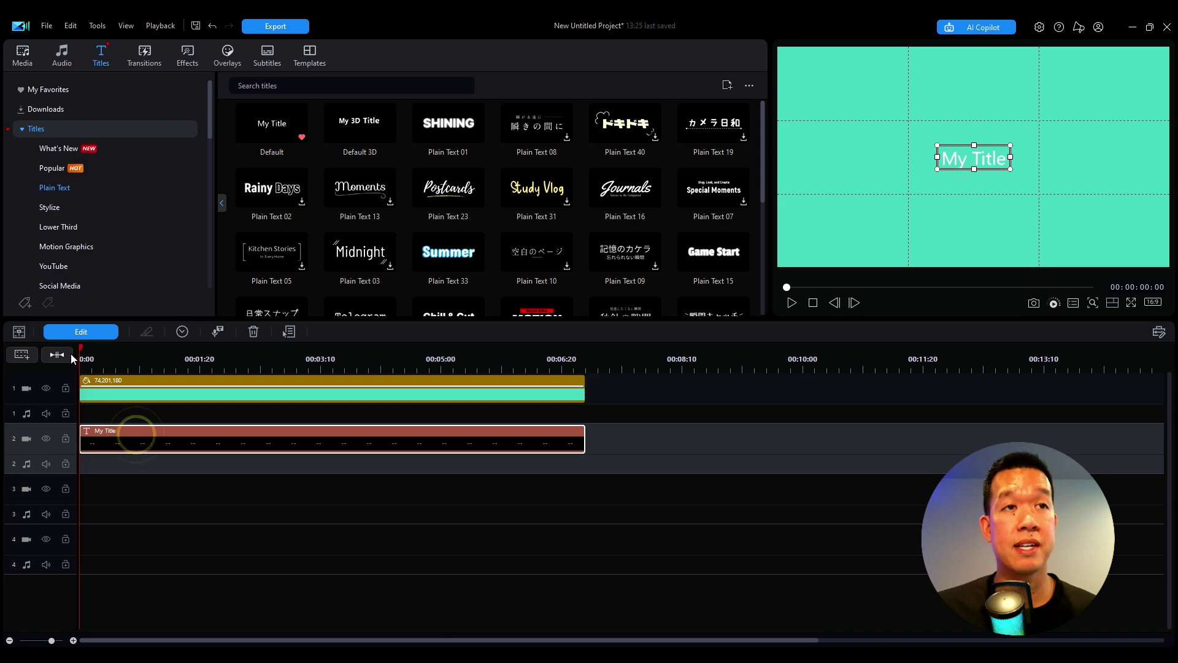
# Scale the My Title text up to 6.000
pyautogui.click(87, 334)
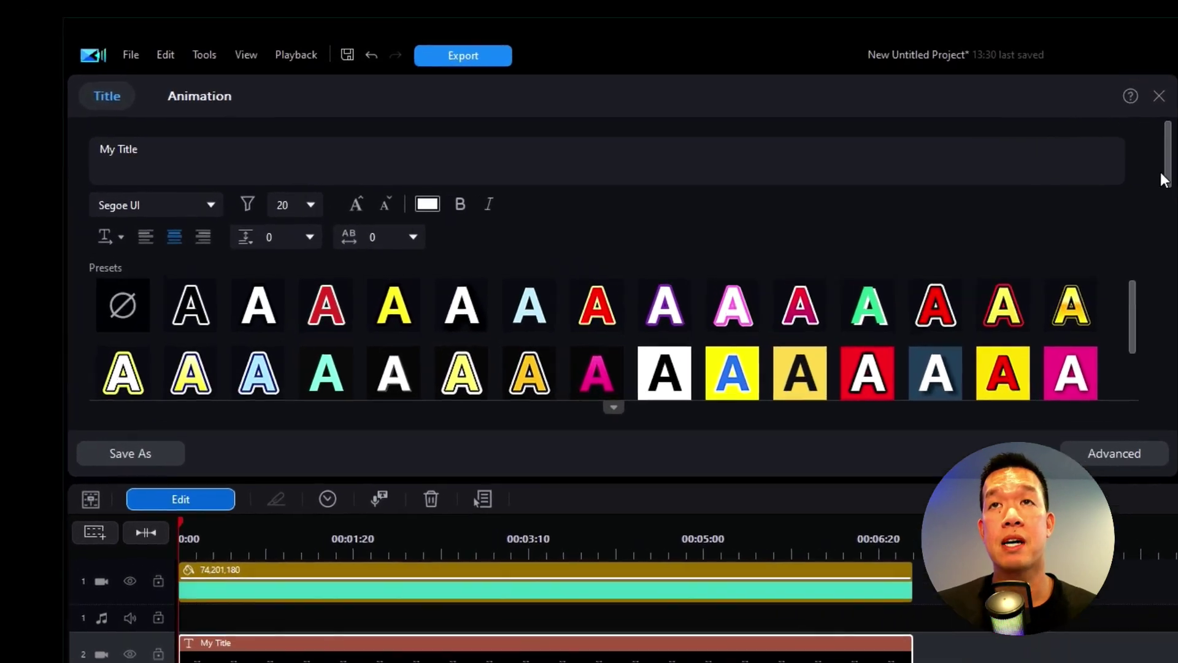
pyautogui.scroll(-10, 1051, 253)
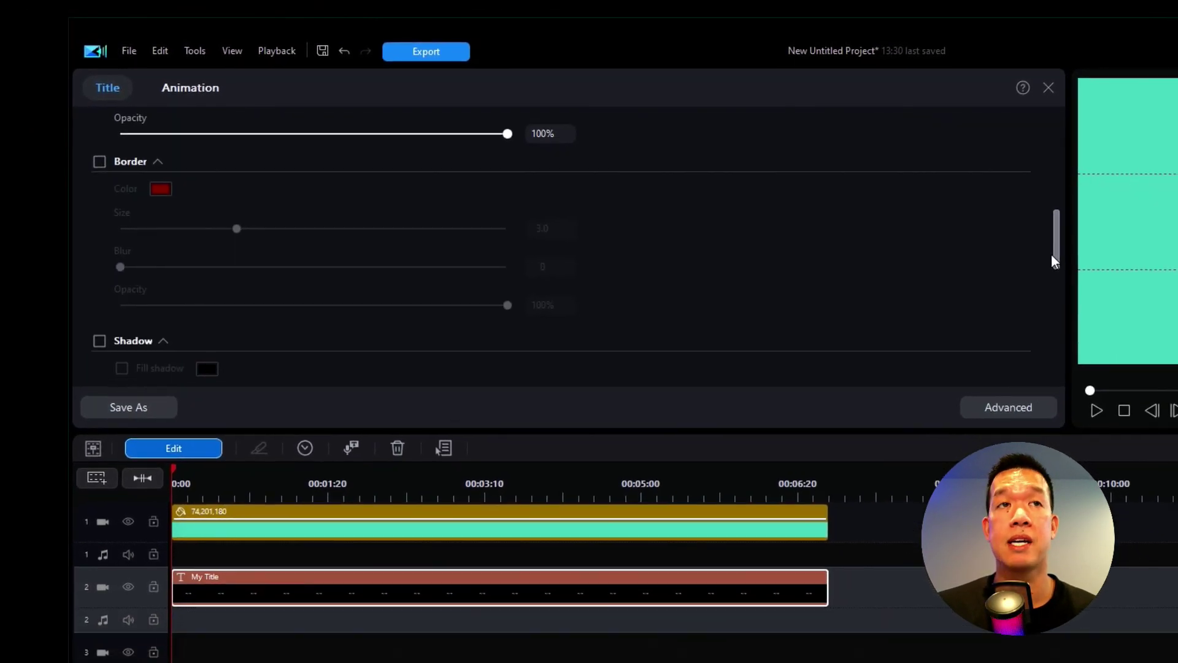
pyautogui.scroll(-5, 1051, 253)
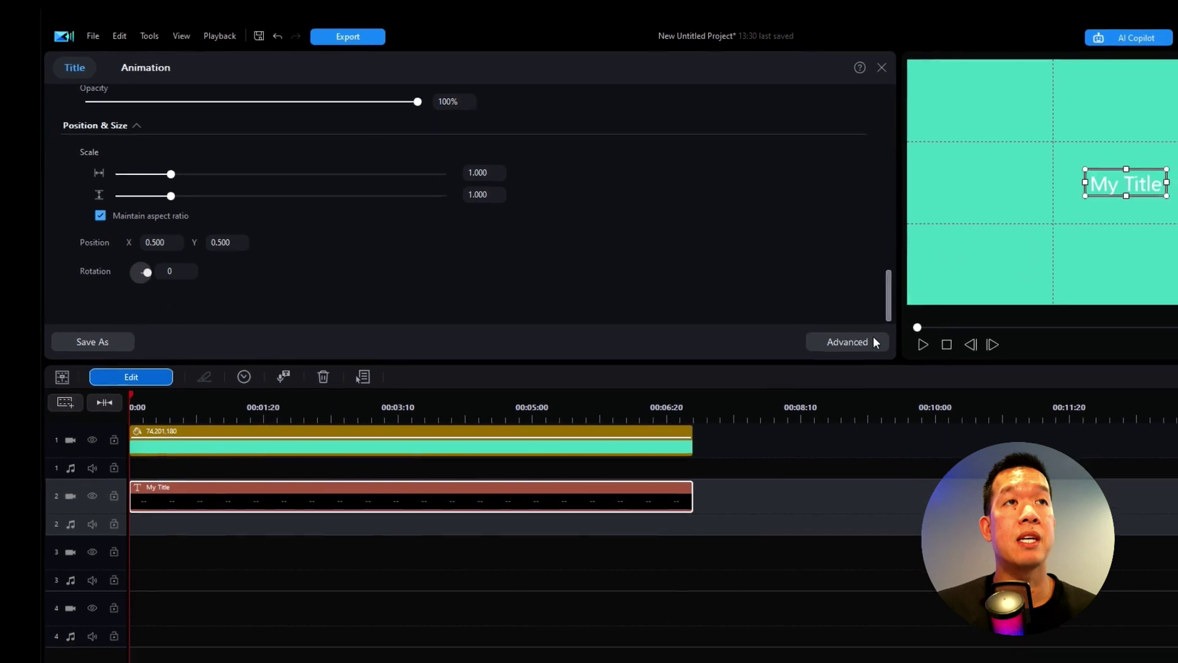
pyautogui.moveTo(151, 161); pyautogui.dragTo(401, 151)
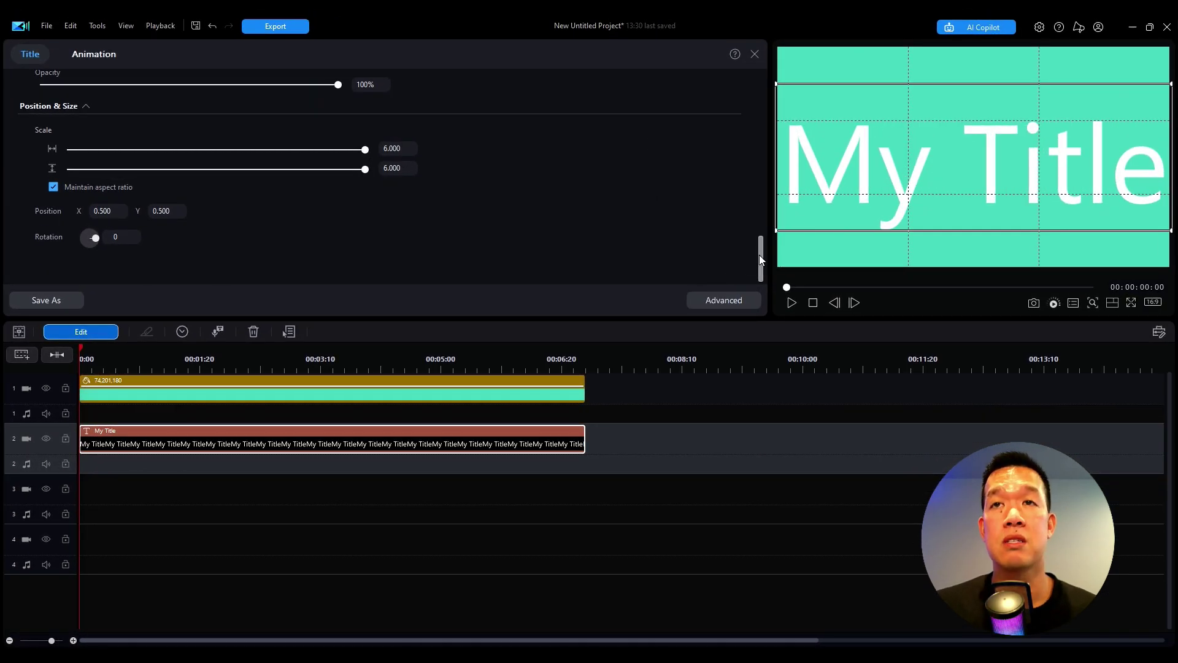
pyautogui.moveTo(760, 256); pyautogui.dragTo(760, 92)
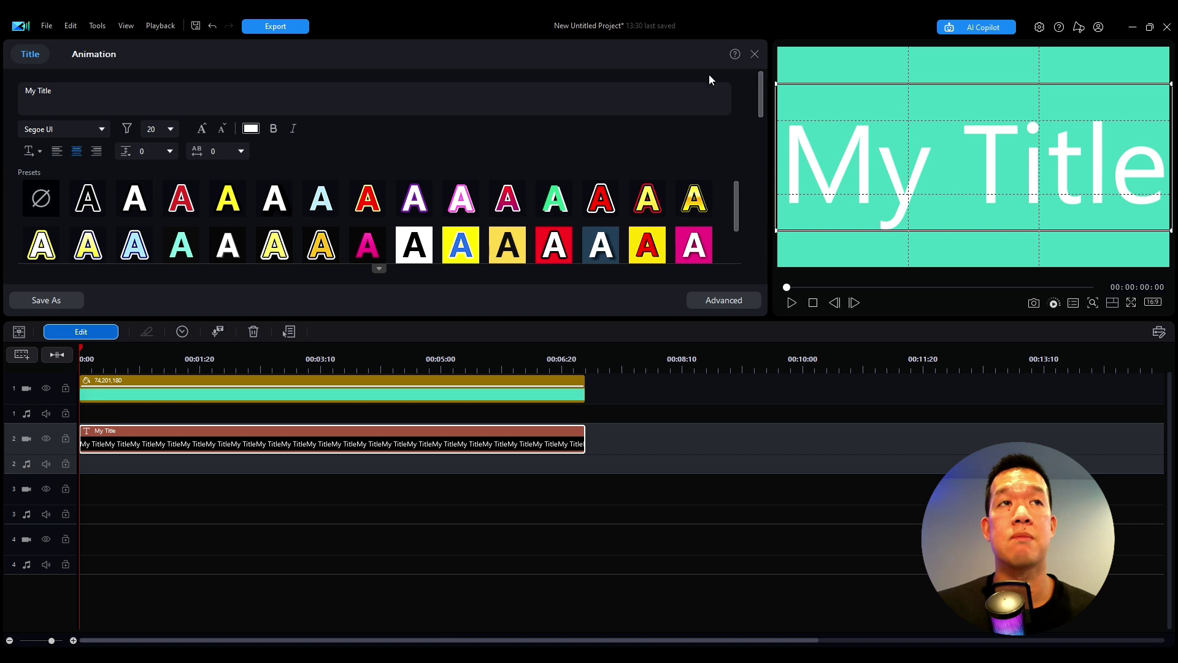
# Replace the title text with underscores and widen the title box into a bar
pyautogui.click(113, 98)
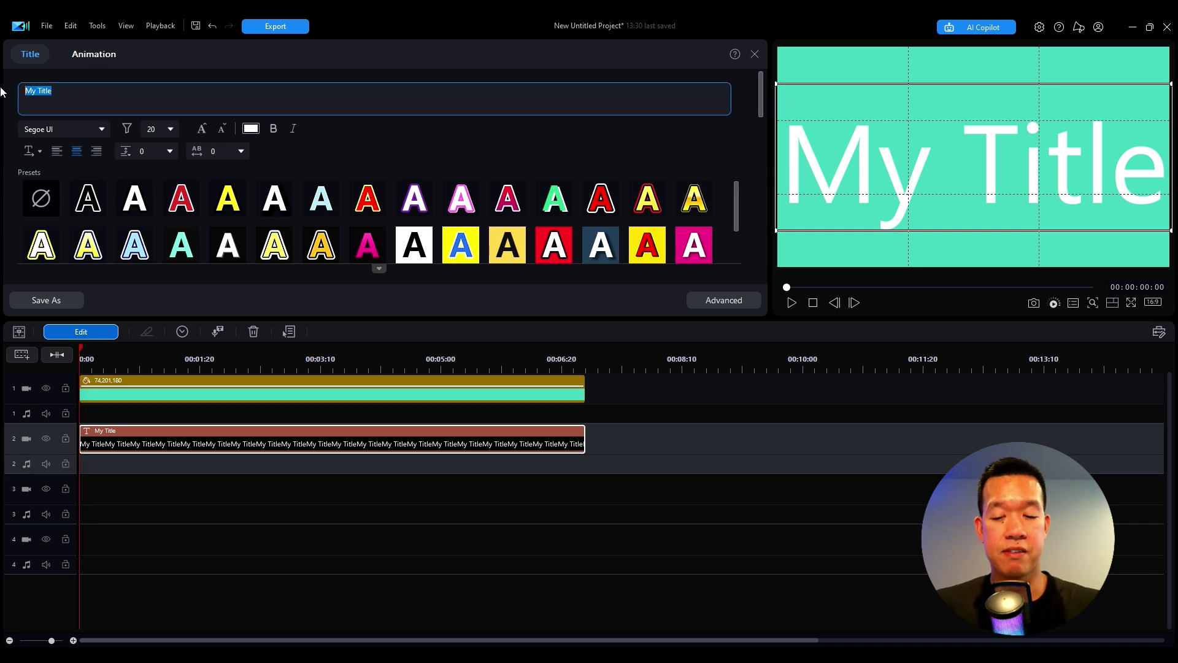
pyautogui.write('_')
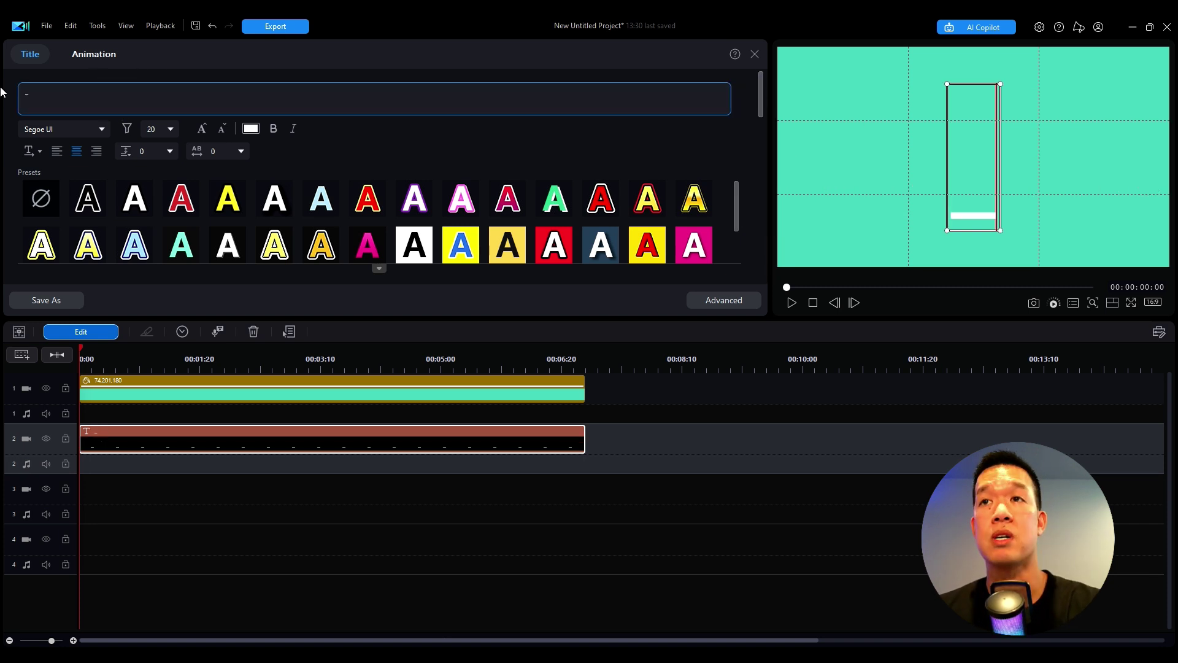
pyautogui.write('__')
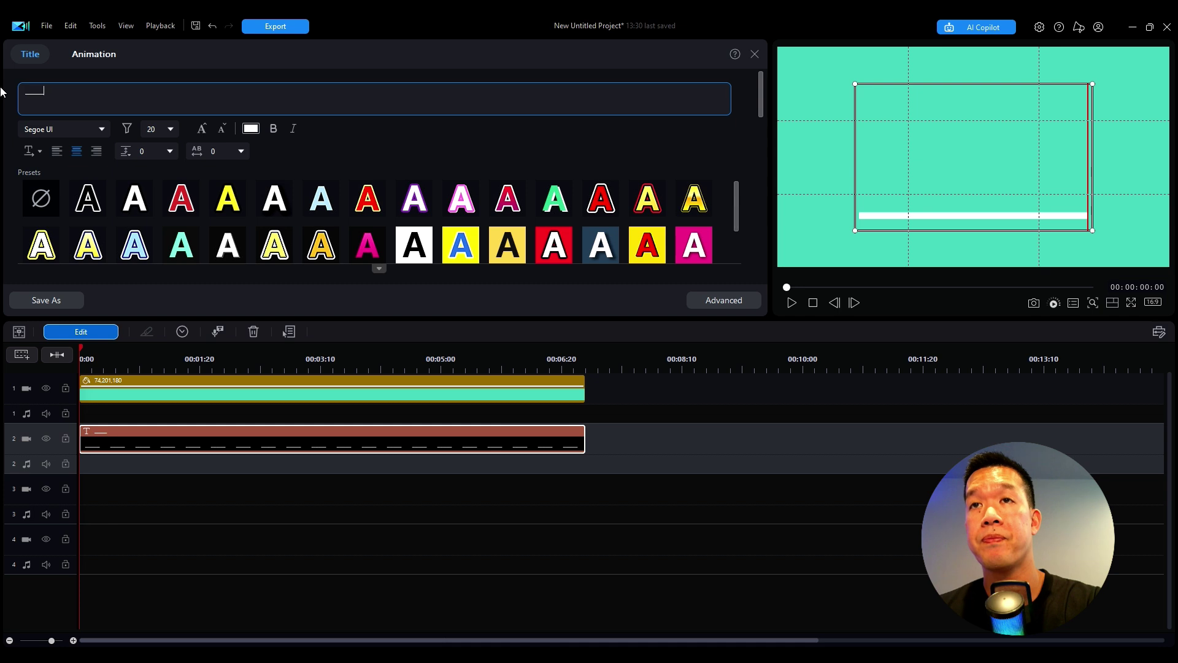
pyautogui.write('__')
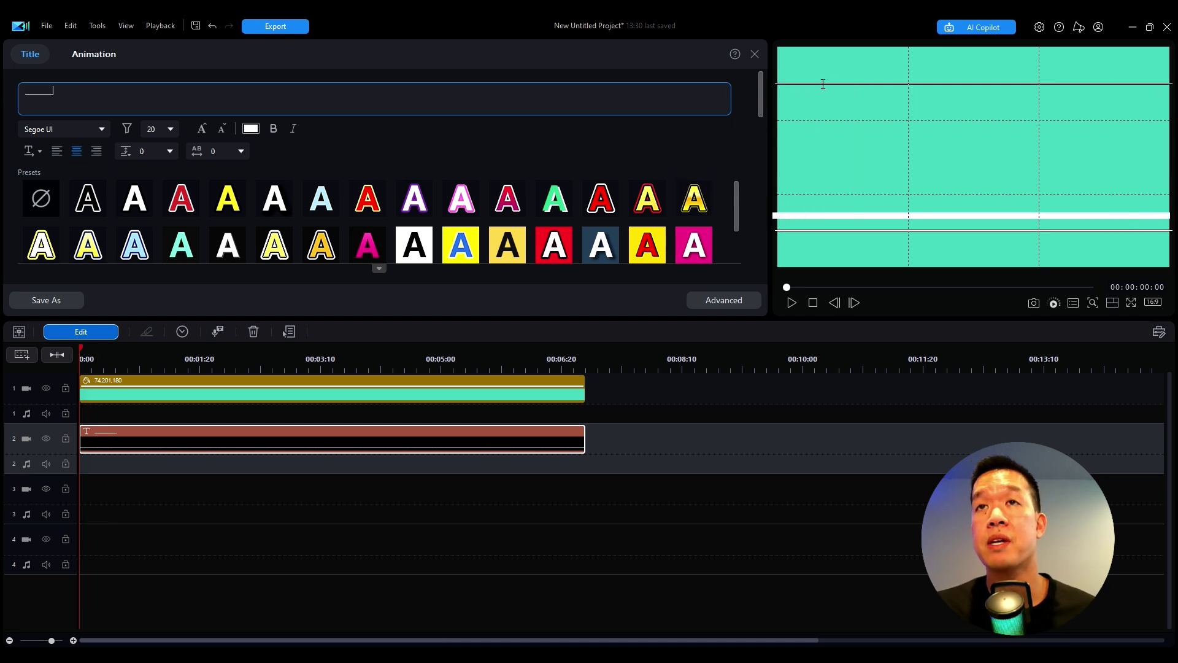
pyautogui.click(755, 54)
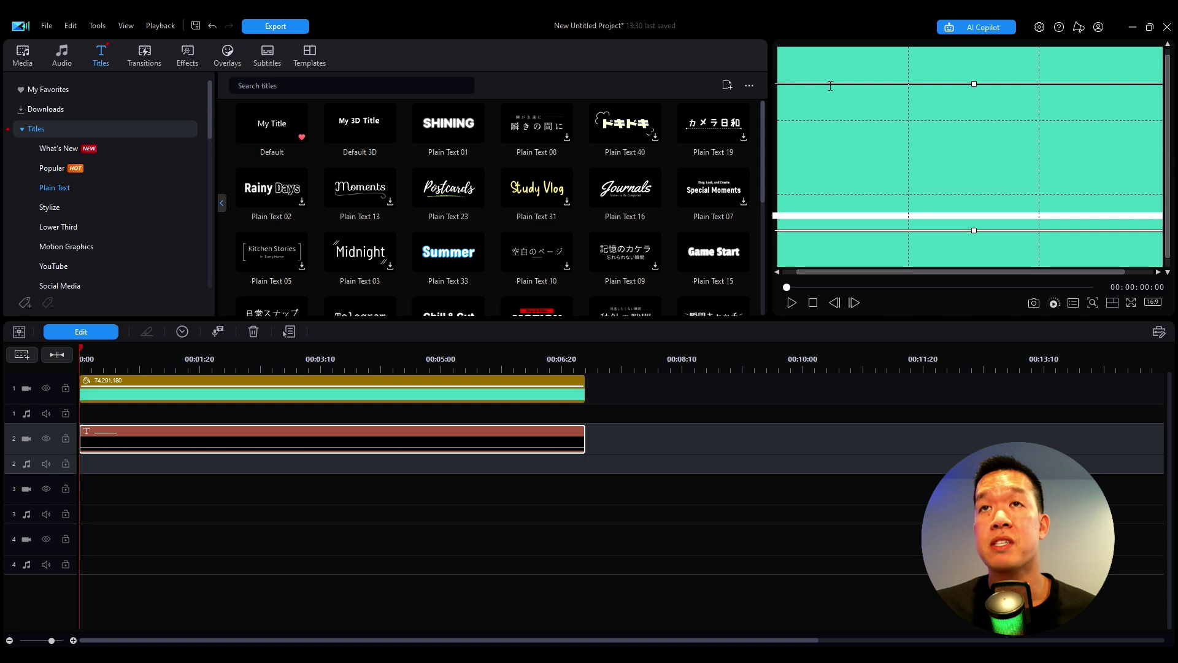
pyautogui.moveTo(795, 92); pyautogui.dragTo(843, 106)
# Give the bar title the Hide Right entrance animation
pyautogui.doubleClick(923, 110)
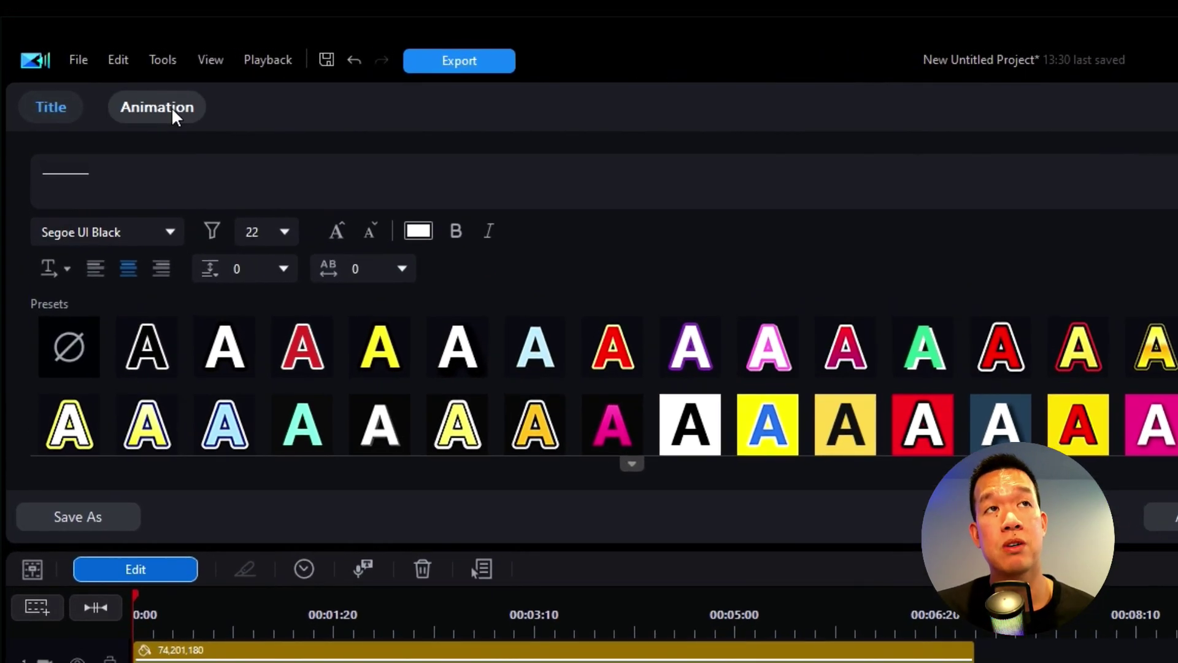
pyautogui.click(171, 106)
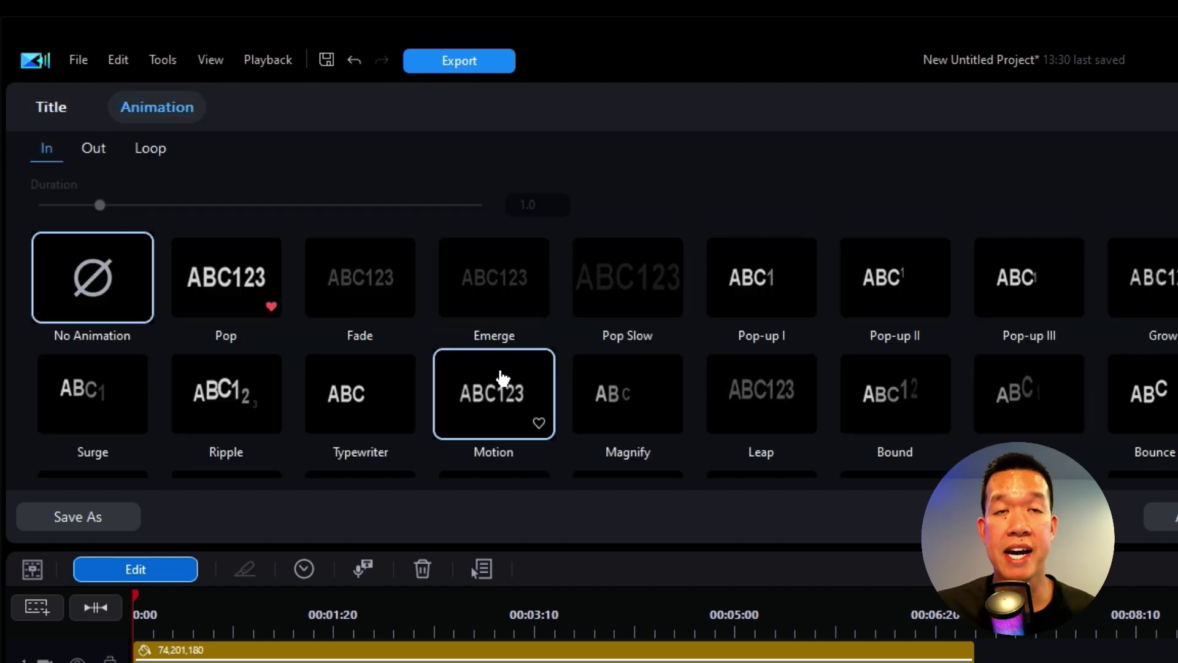
pyautogui.scroll(-2, 789, 399)
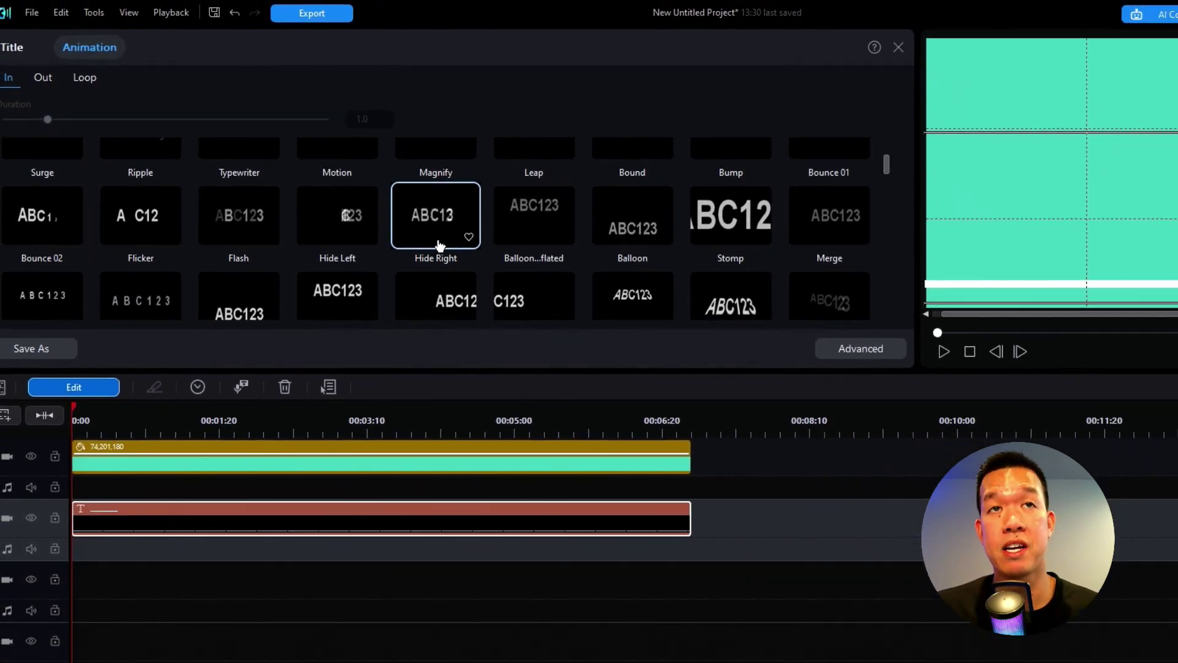
pyautogui.click(439, 244)
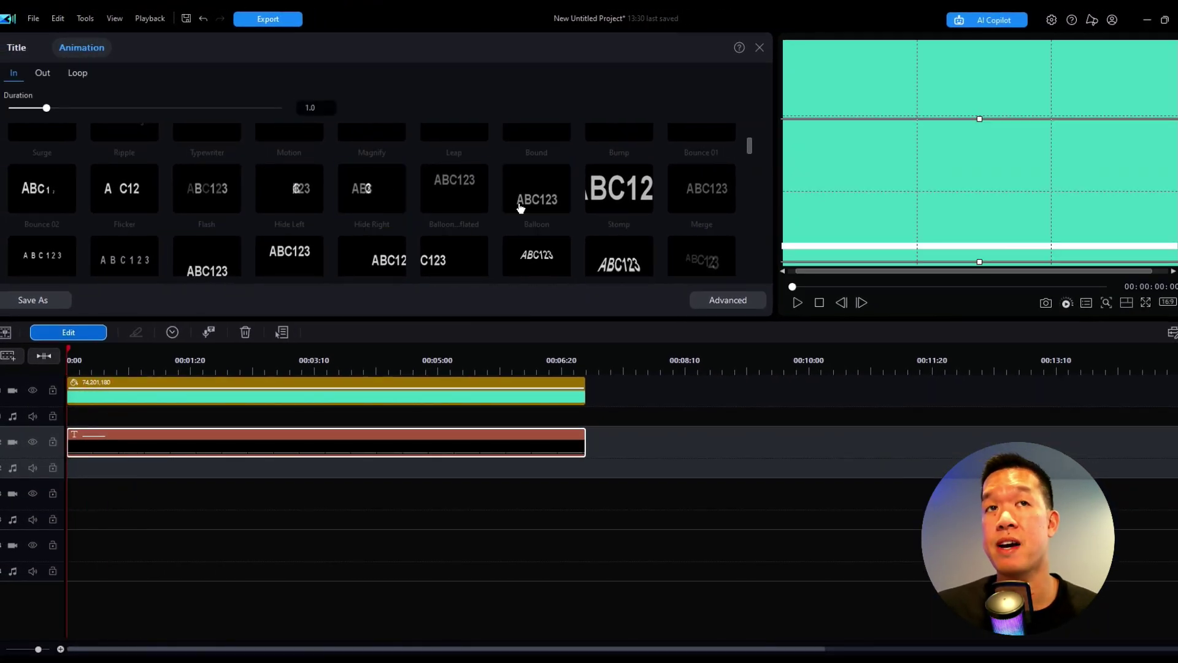
pyautogui.click(46, 108)
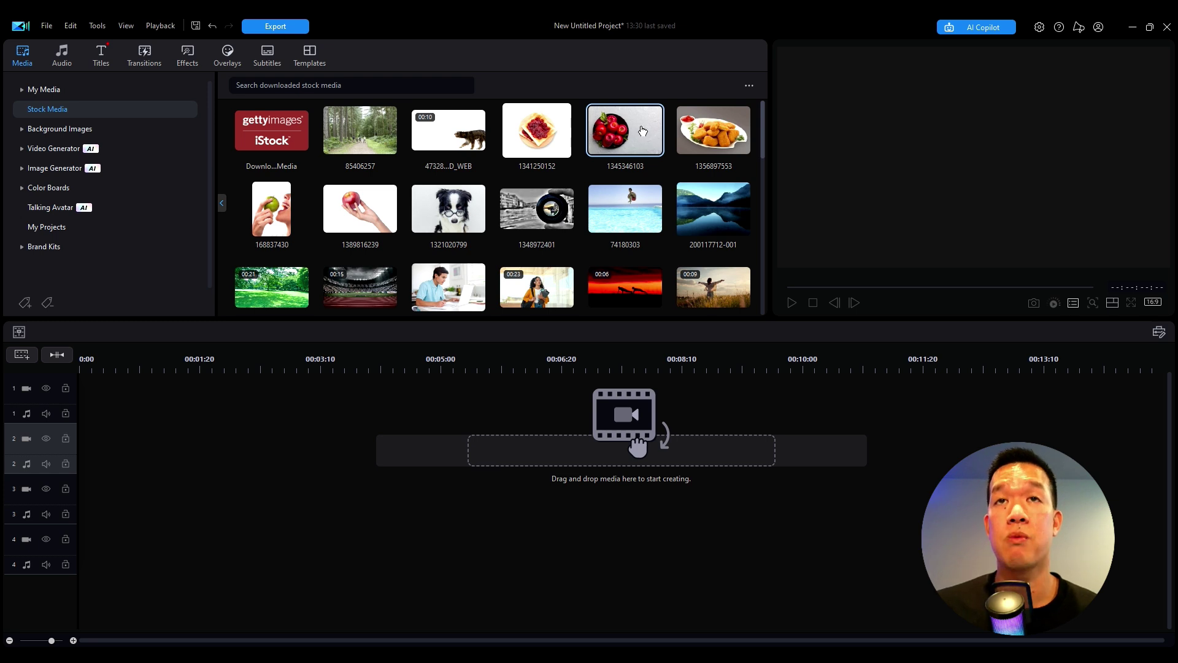
pyautogui.moveTo(642, 129); pyautogui.dragTo(66, 415)
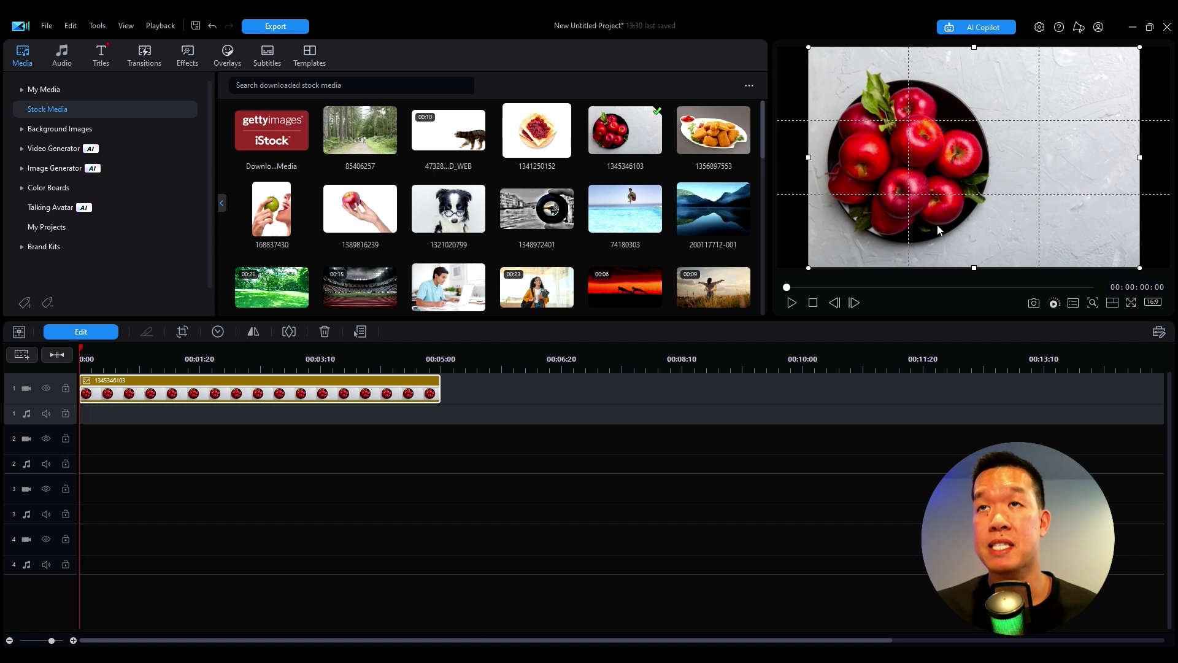
pyautogui.click(81, 332)
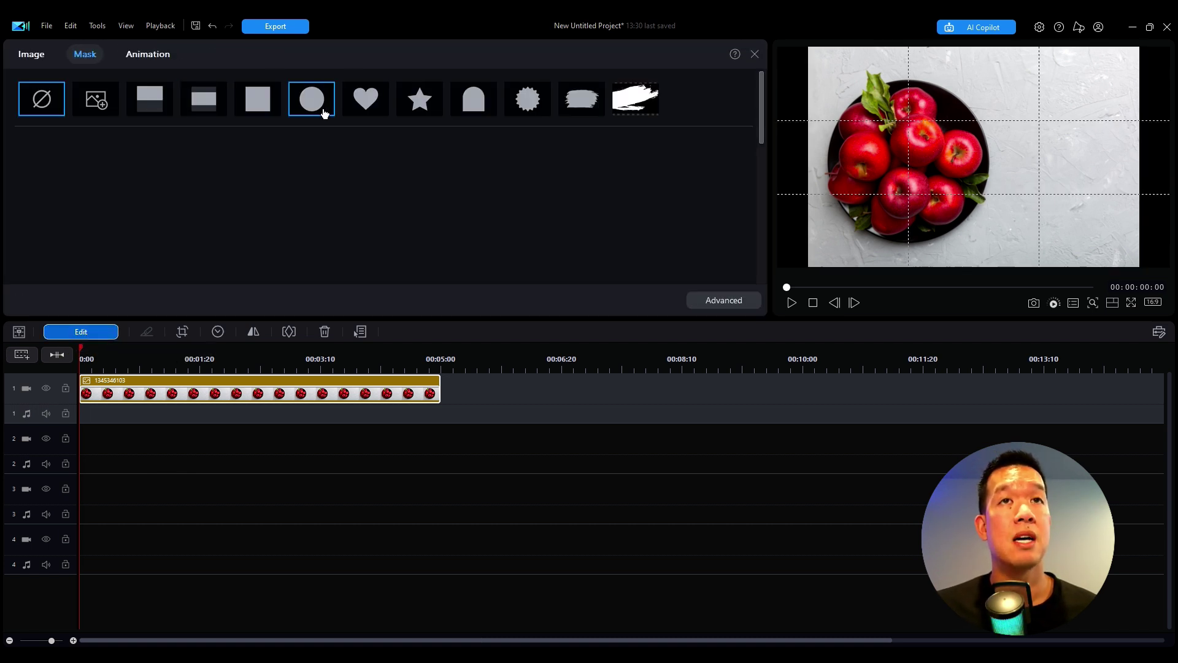
pyautogui.click(318, 109)
pyautogui.moveTo(1017, 145); pyautogui.dragTo(916, 105)
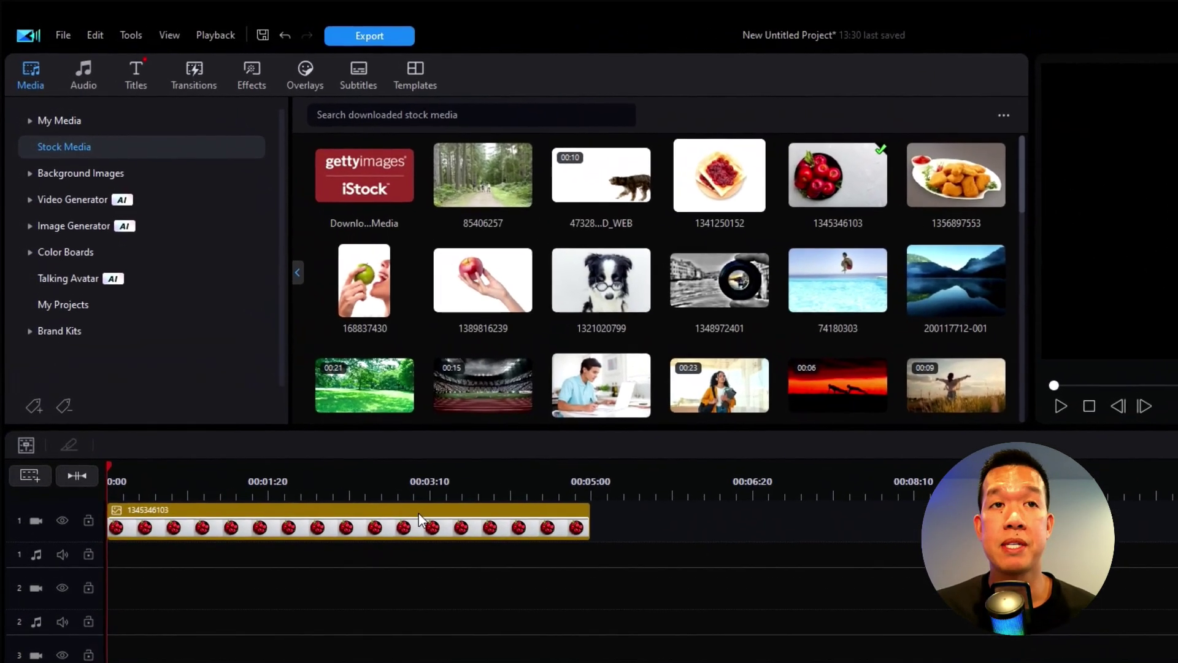
pyautogui.click(390, 487)
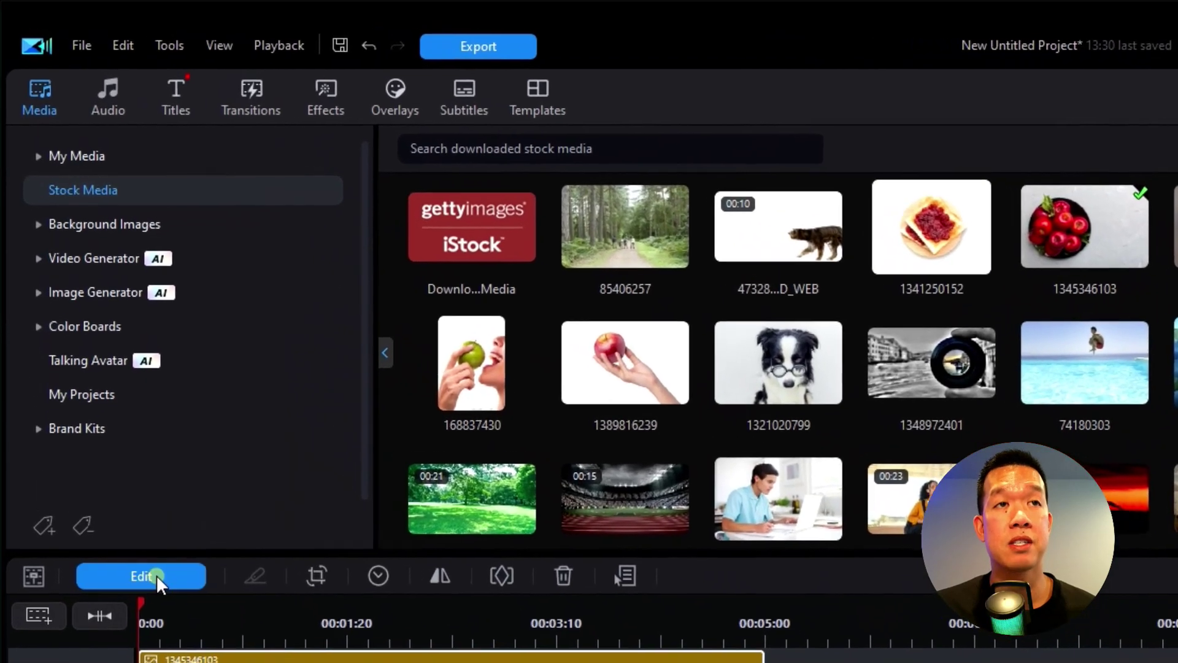
pyautogui.click(156, 574)
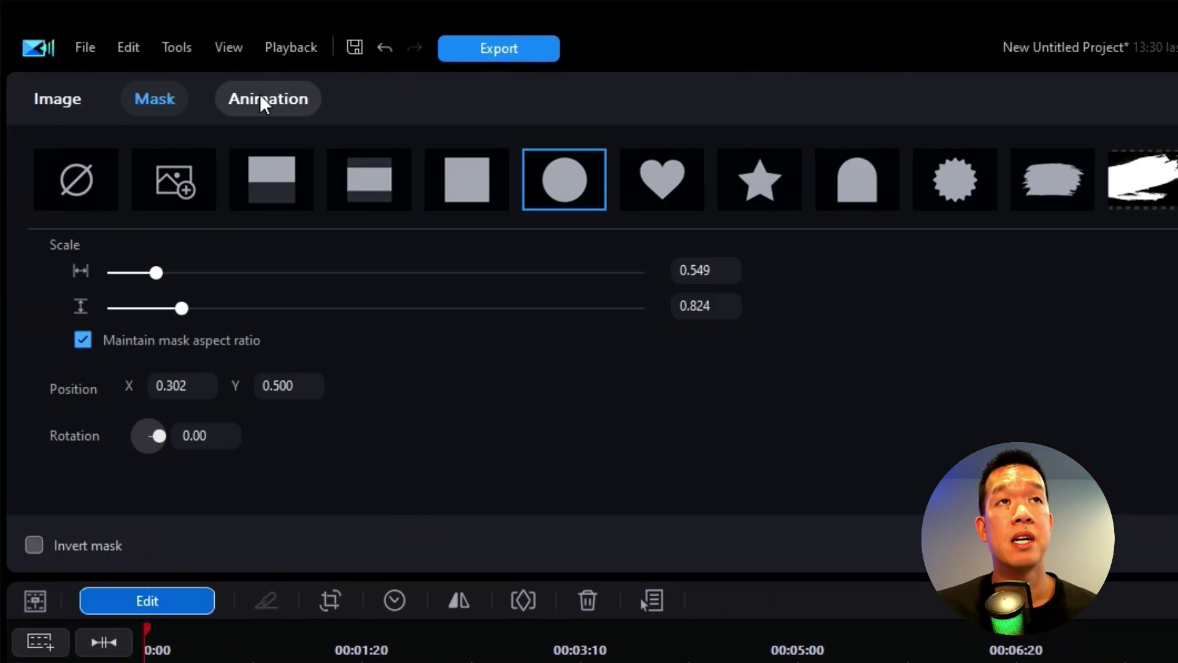
# Try the Wiggle Position, Jumpy, Wave, Rotate and Tremble loop animations on the image
pyautogui.click(261, 98)
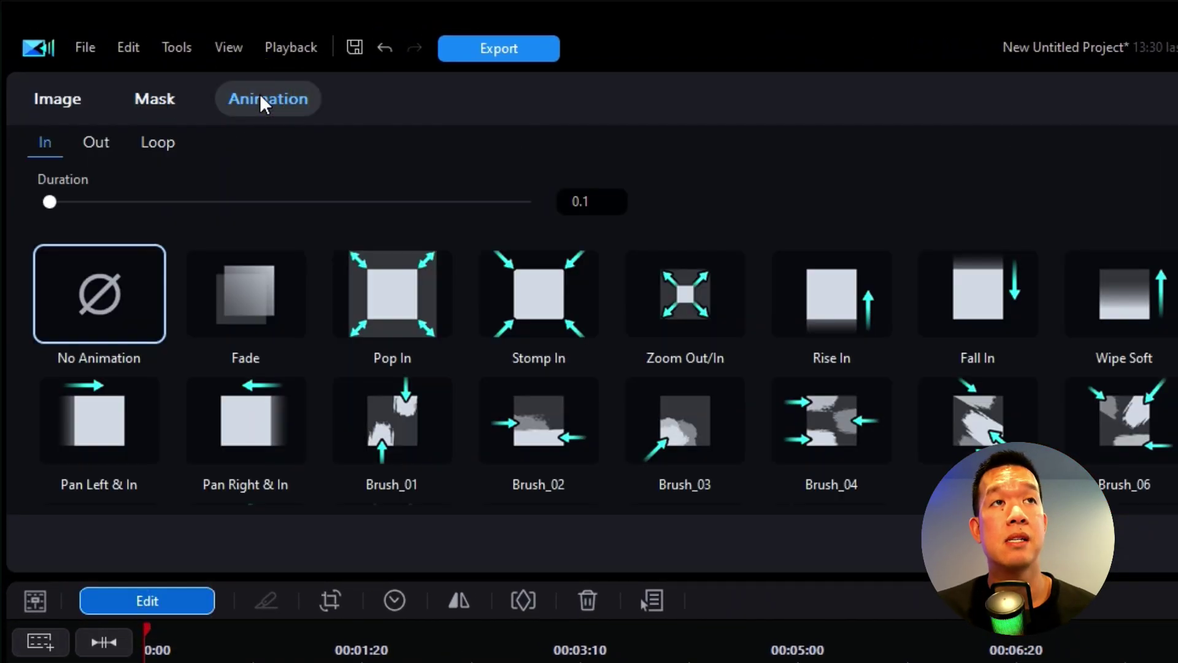
pyautogui.click(179, 149)
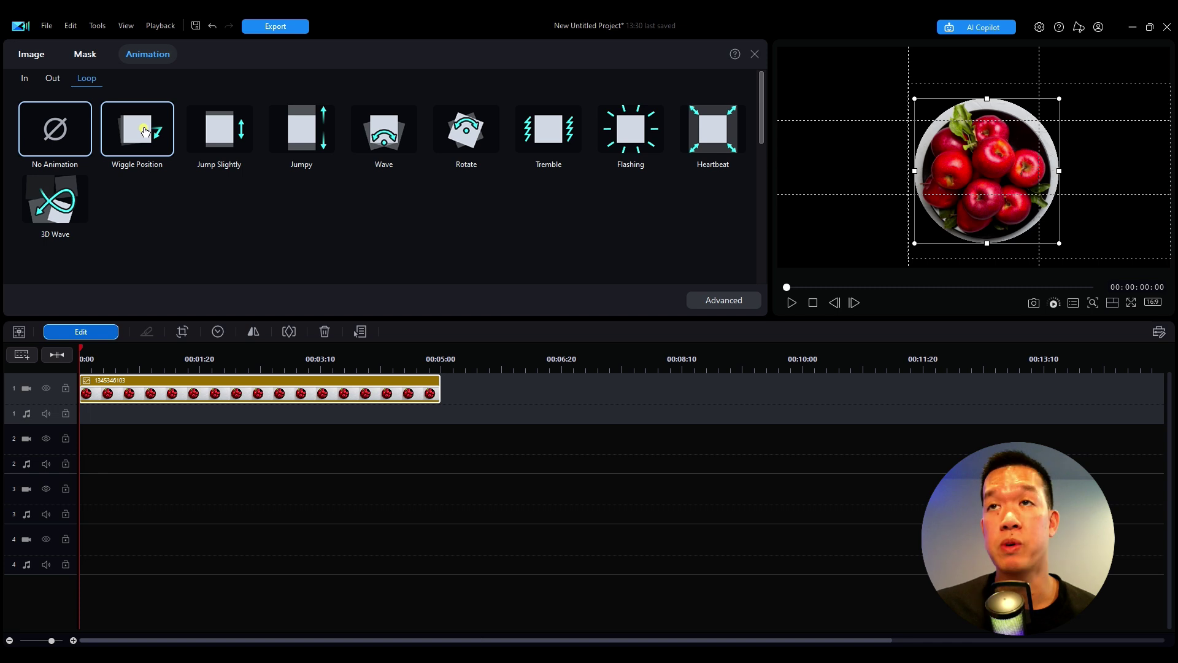
pyautogui.click(144, 131)
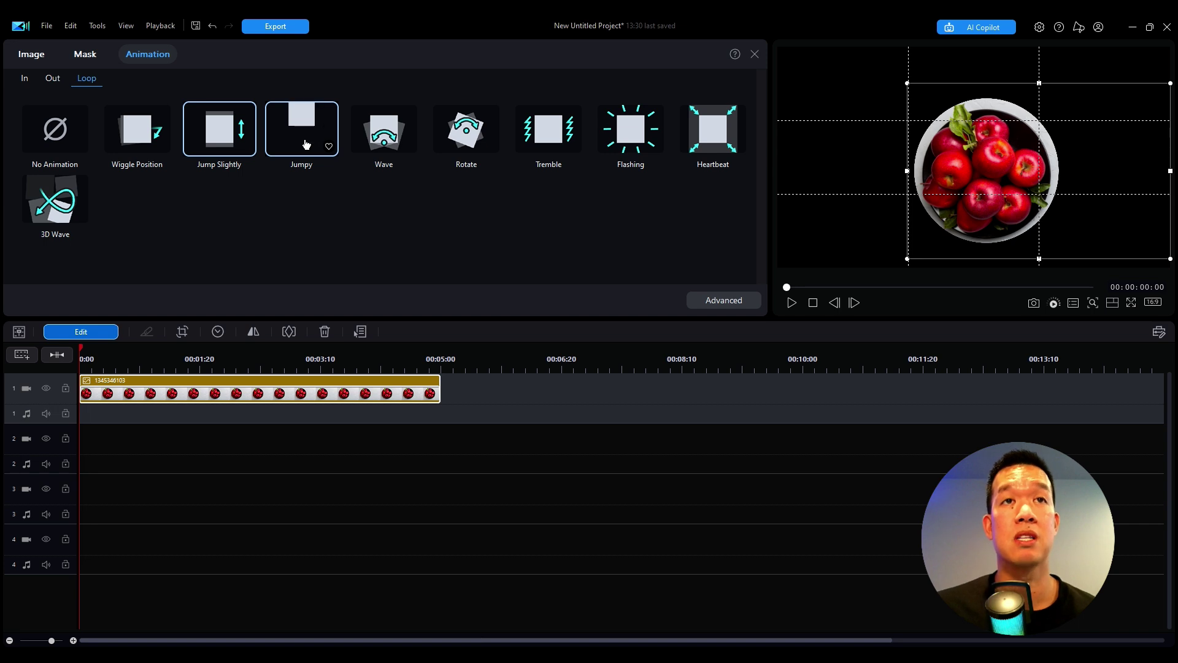
pyautogui.click(304, 142)
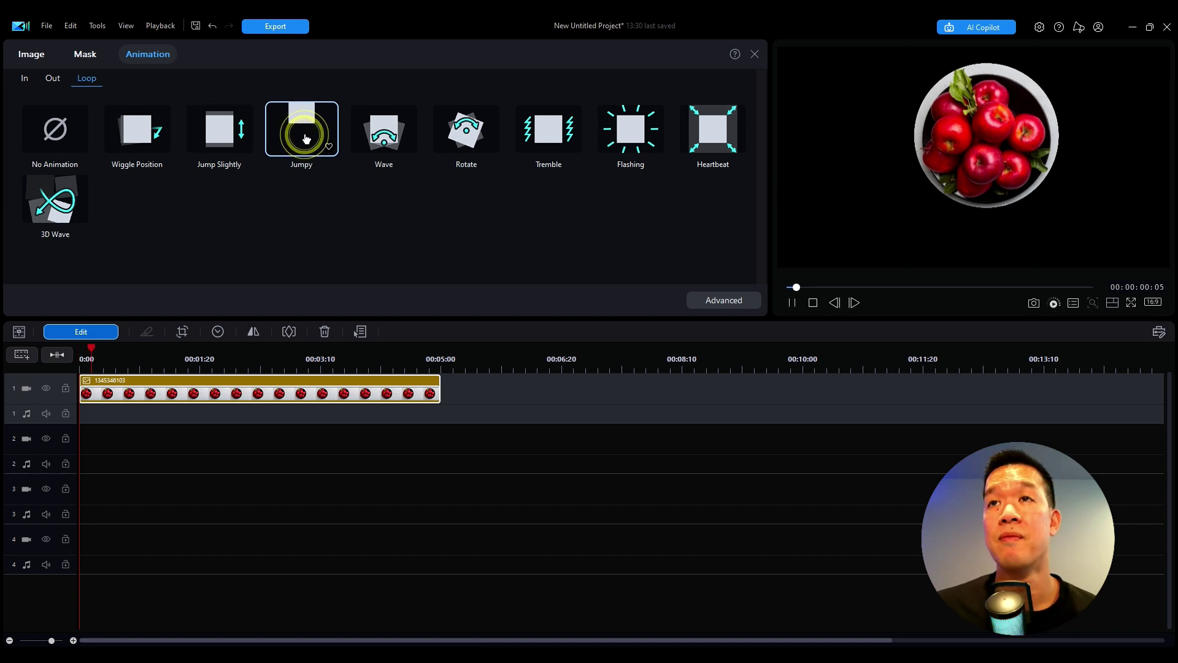
pyautogui.click(384, 127)
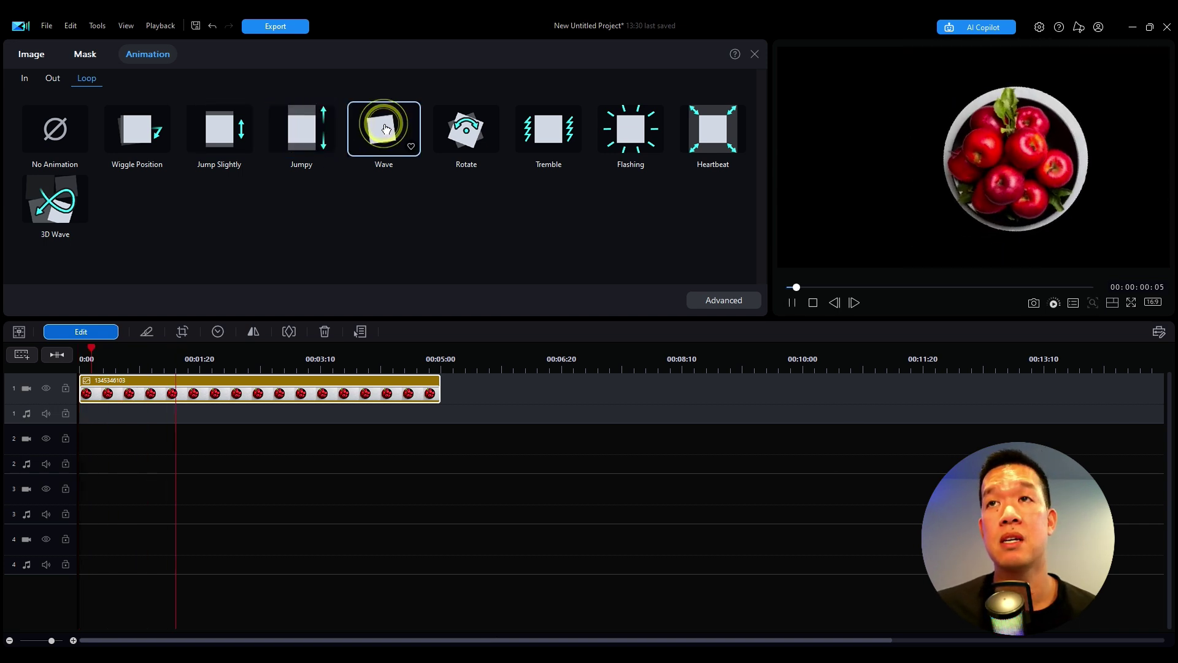
pyautogui.click(490, 149)
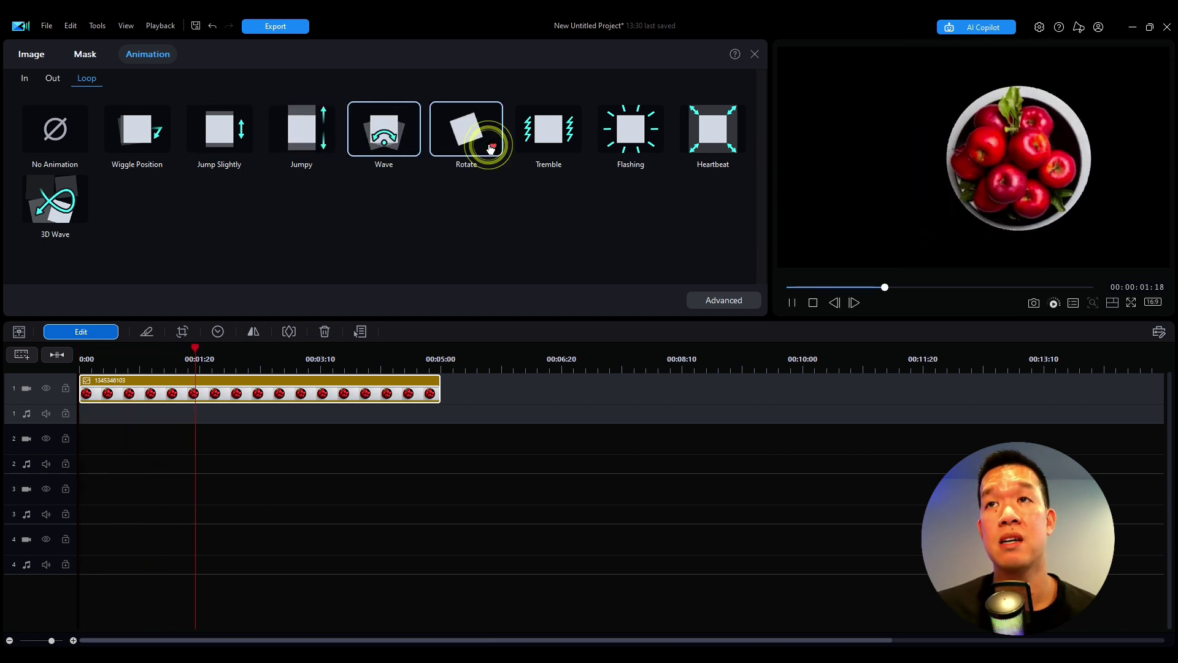
pyautogui.click(554, 135)
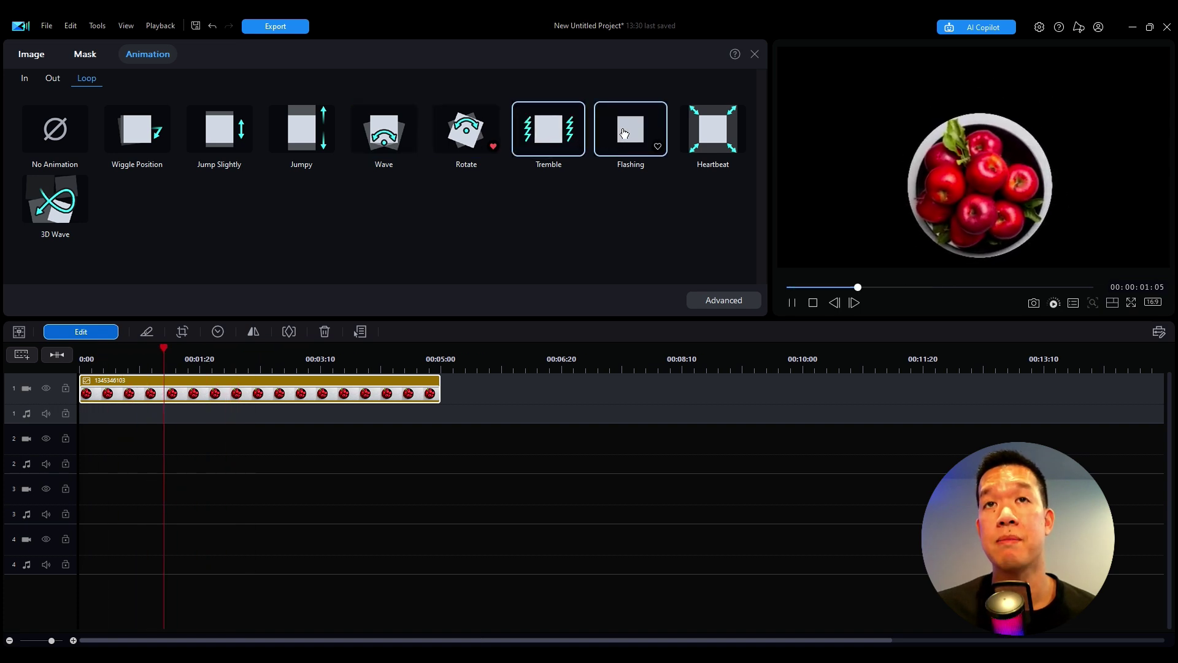
# Compare the Flashing, Heartbeat, 3D Wave and one more loop animation
pyautogui.click(623, 131)
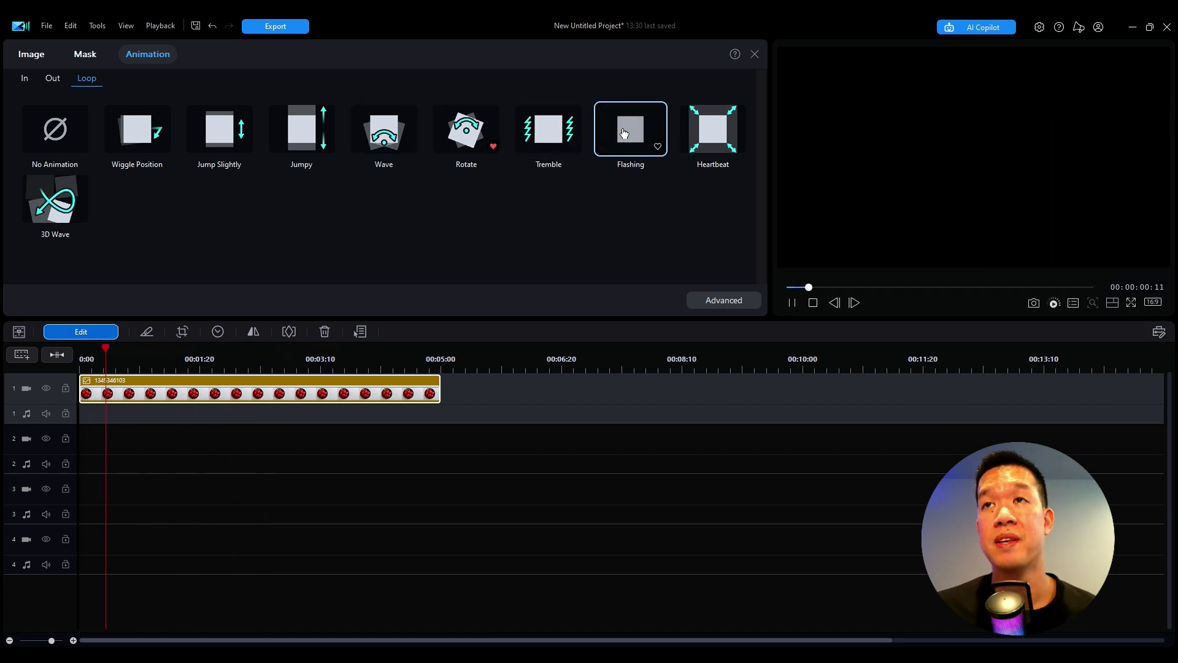
pyautogui.click(713, 127)
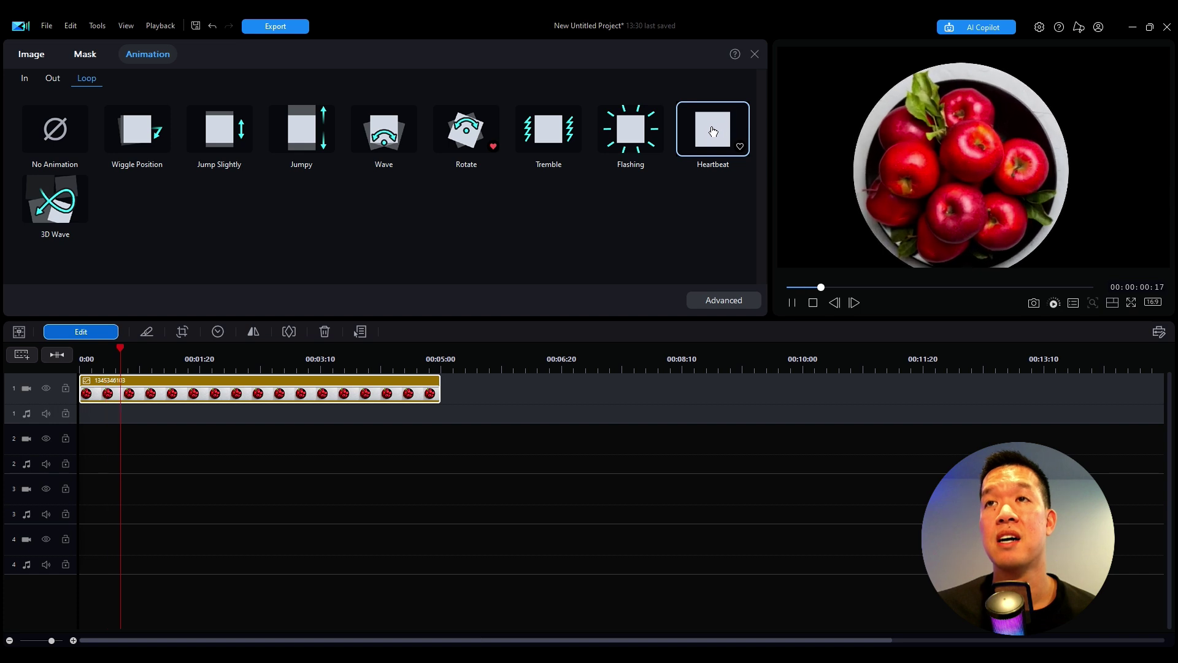
pyautogui.click(43, 200)
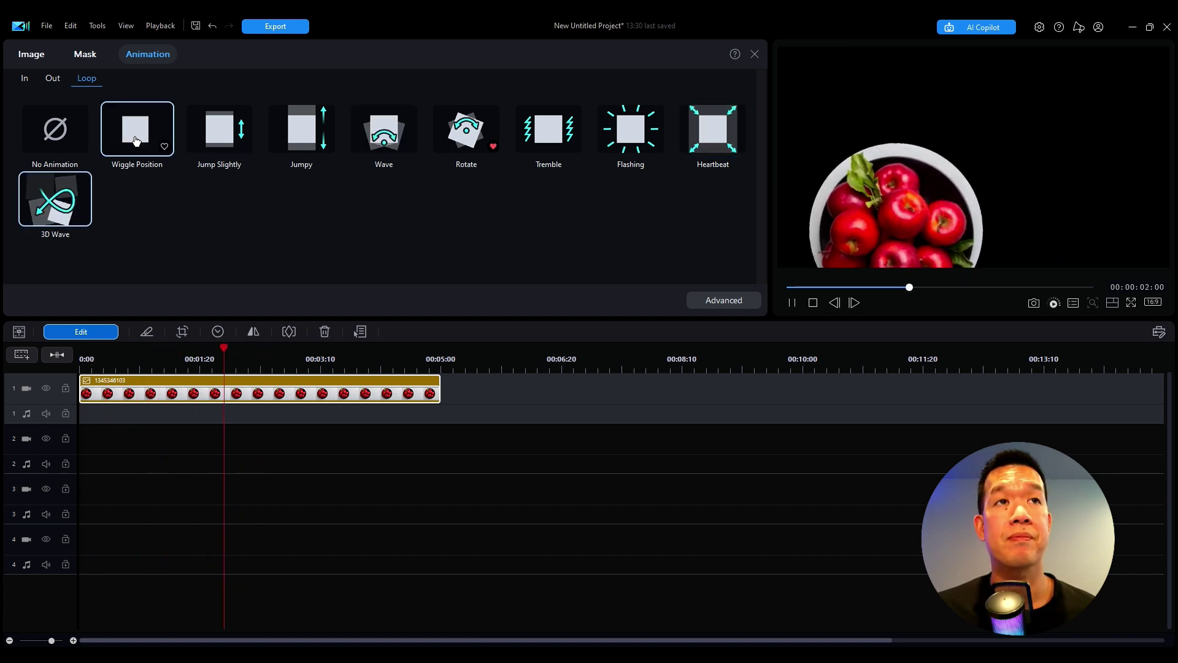
pyautogui.click(49, 151)
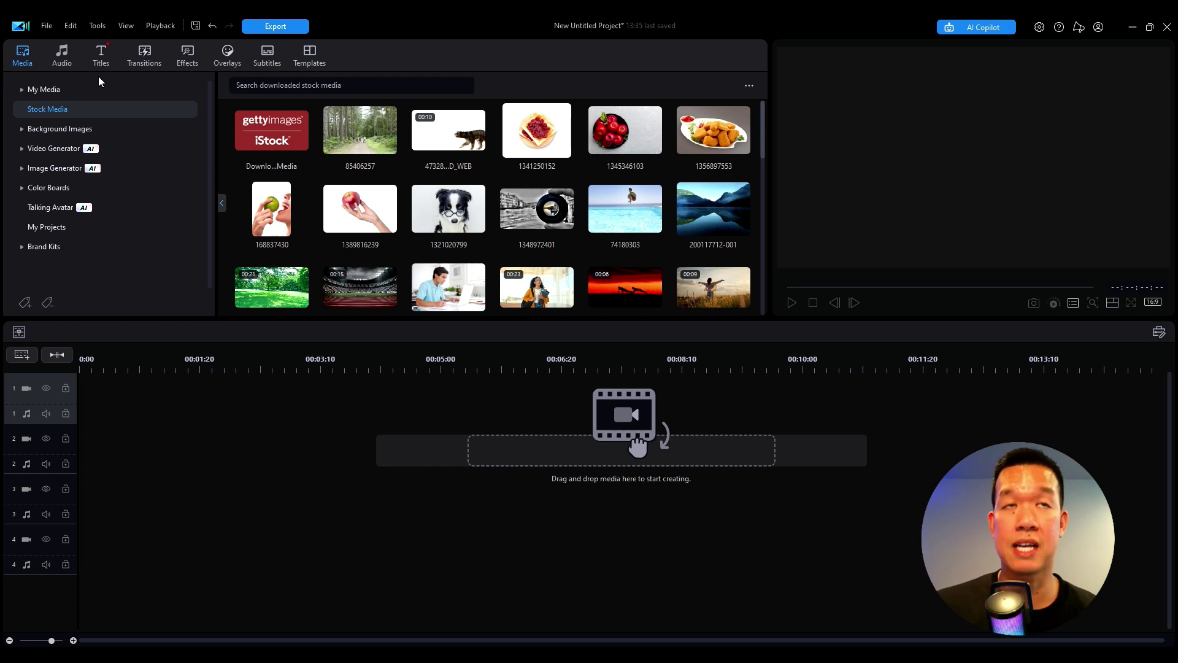
# Place the Default title on track 1 and change its text to HELLO!
pyautogui.click(101, 57)
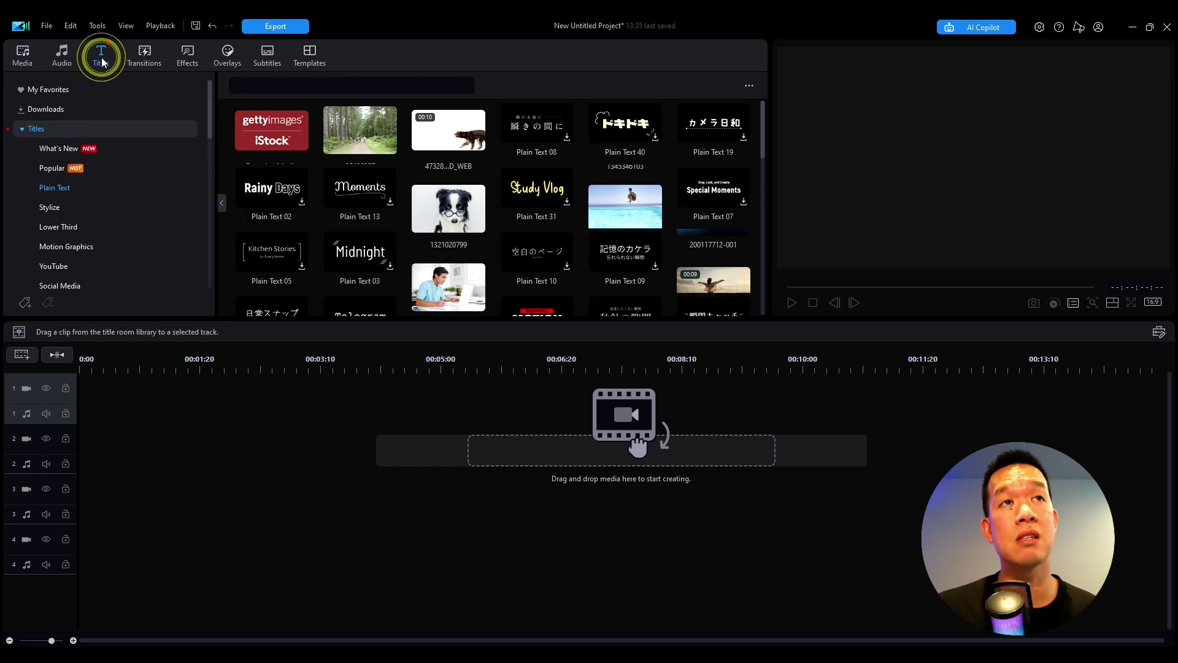
pyautogui.moveTo(282, 120); pyautogui.dragTo(64, 410)
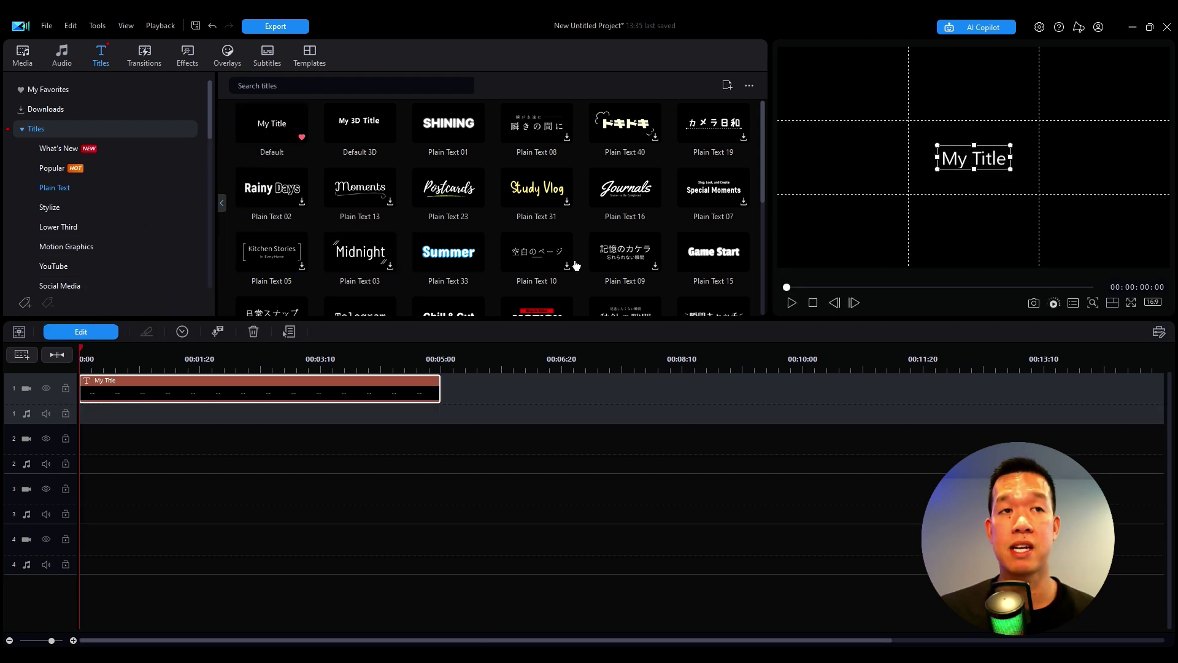
pyautogui.doubleClick(192, 386)
pyautogui.click(39, 61)
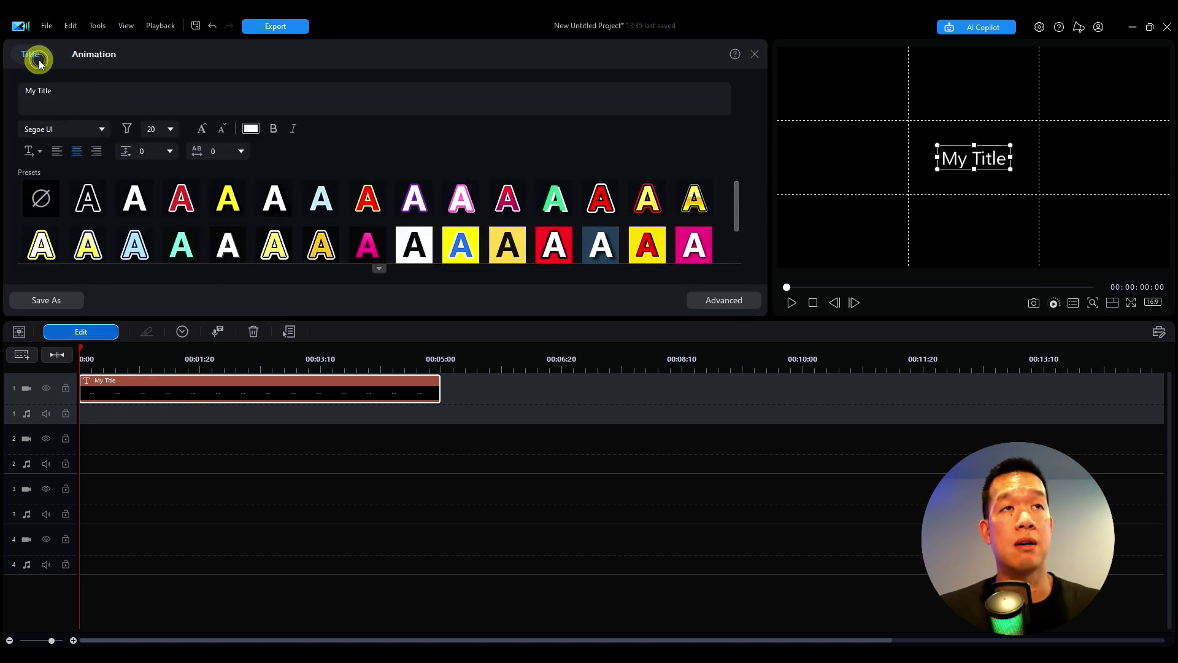
pyautogui.tripleClick(74, 88)
pyautogui.write('HELLO!')
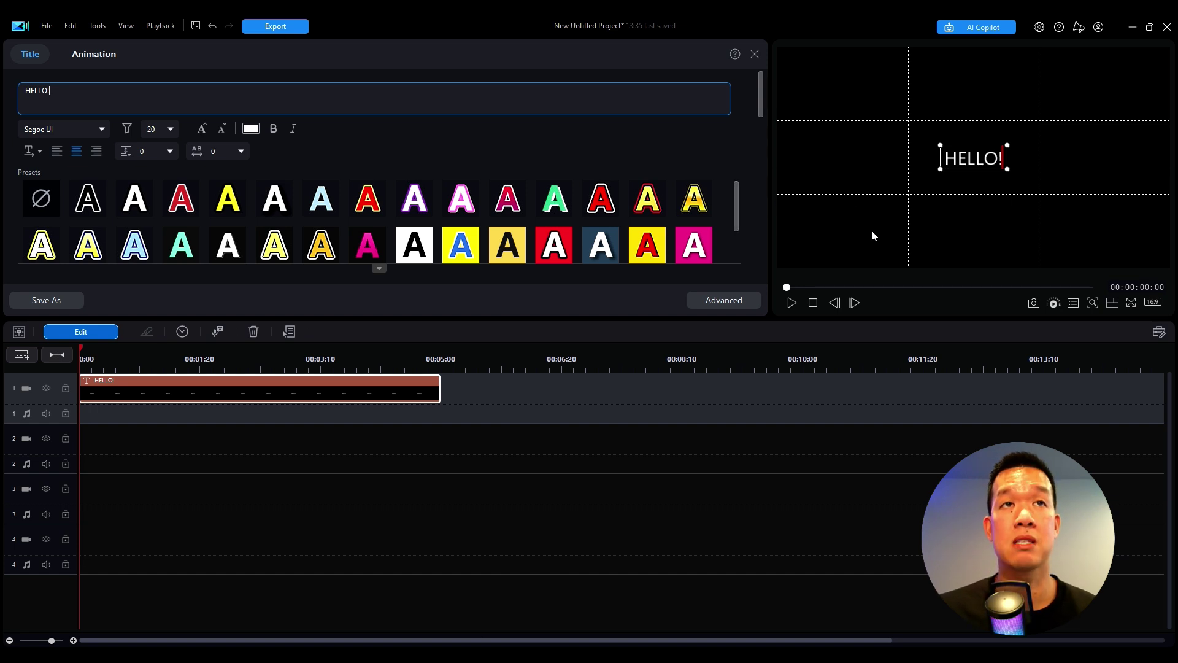
# Make the HELLO! text bold and enlarge it to fill most of the frame
pyautogui.click(274, 127)
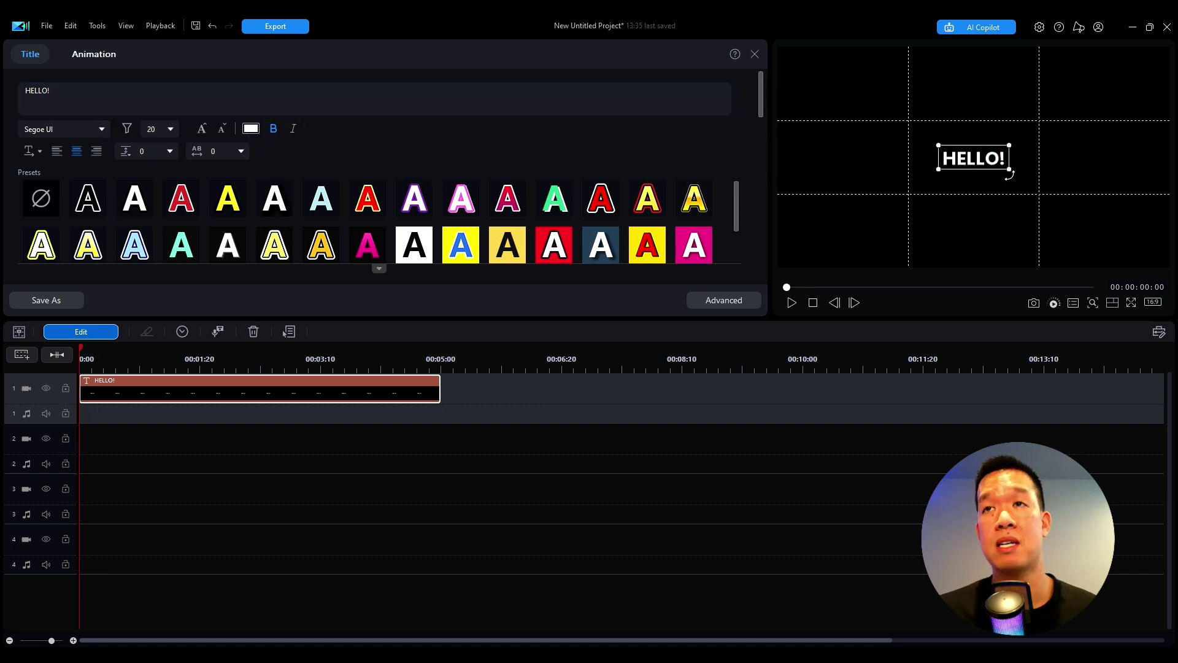
pyautogui.moveTo(1008, 168); pyautogui.dragTo(1143, 221)
pyautogui.moveTo(939, 146); pyautogui.dragTo(758, 95)
pyautogui.click(835, 74)
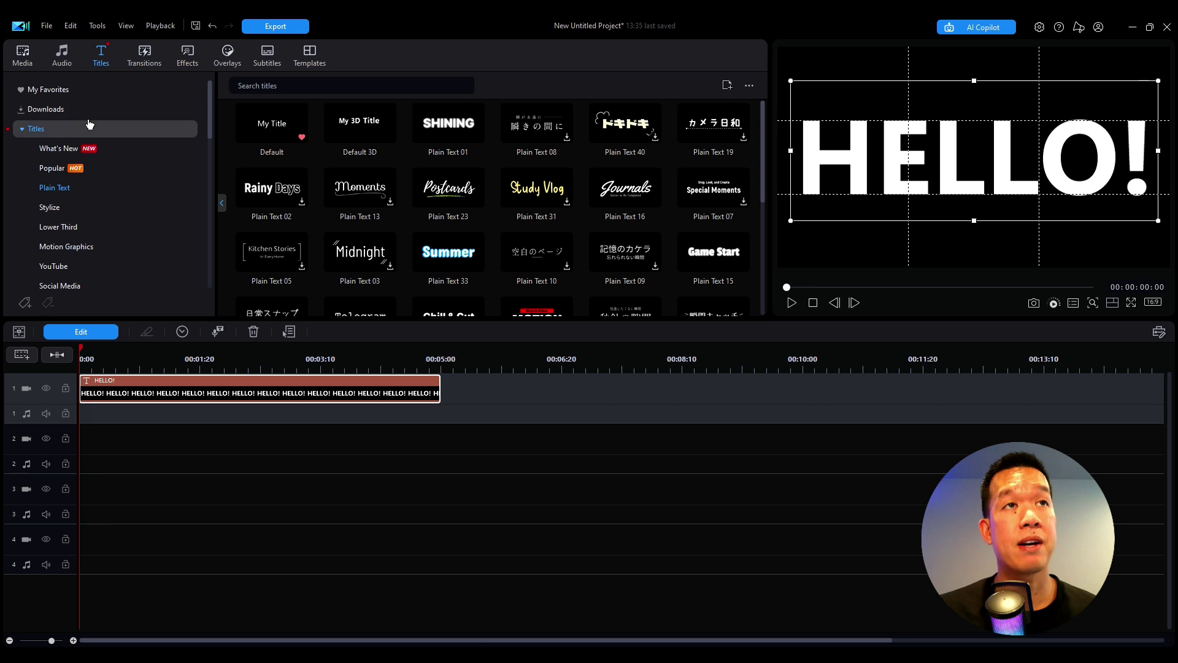
# Put the snowy skiing stock clip on track 2 beneath the title
pyautogui.click(28, 59)
pyautogui.scroll(-2, 463, 185)
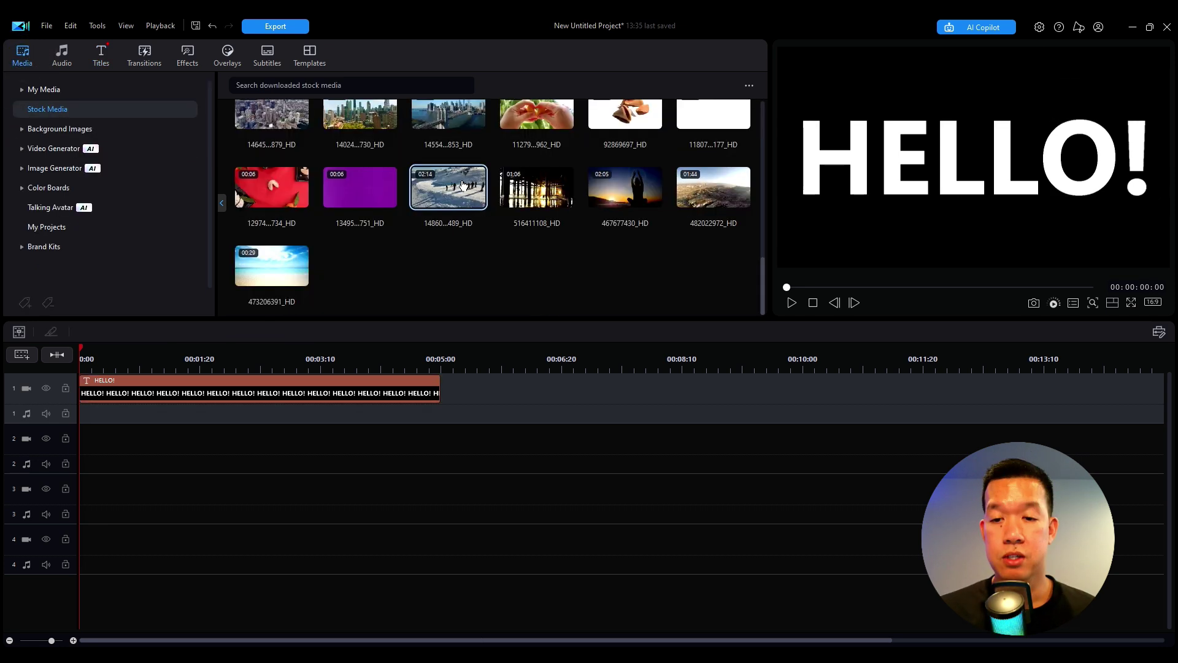
pyautogui.moveTo(463, 185); pyautogui.dragTo(55, 461)
# Split the skiing clip at 00:05:00, delete the remainder, and park the playhead at 00:03:15
pyautogui.click(439, 380)
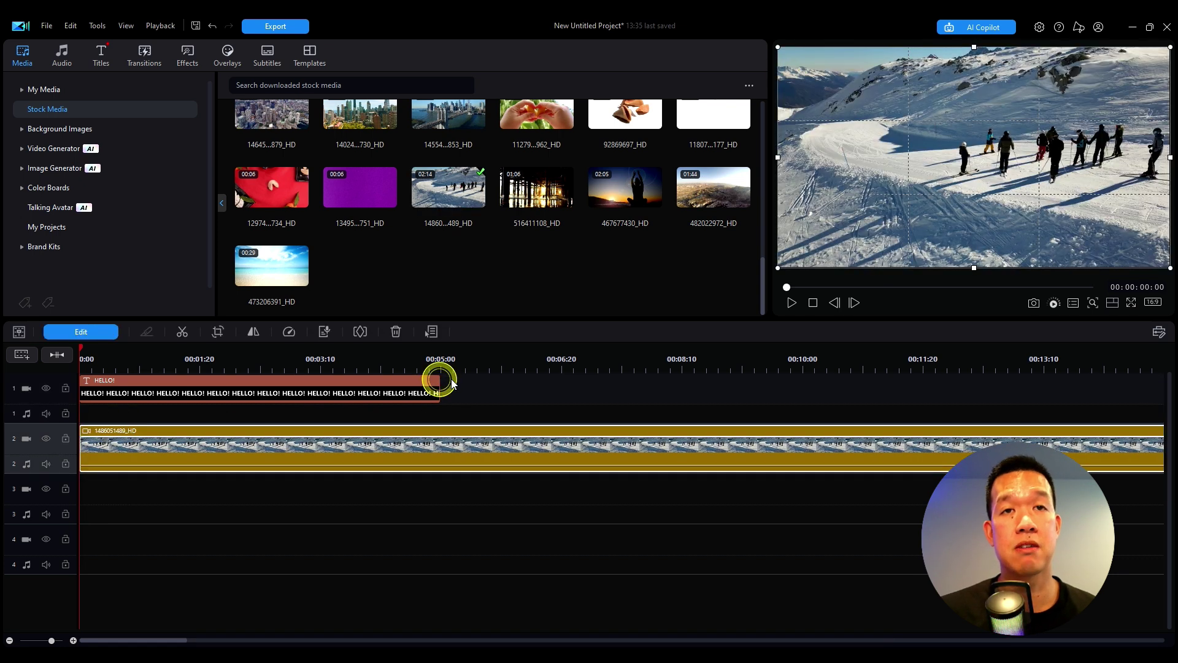
pyautogui.click(477, 437)
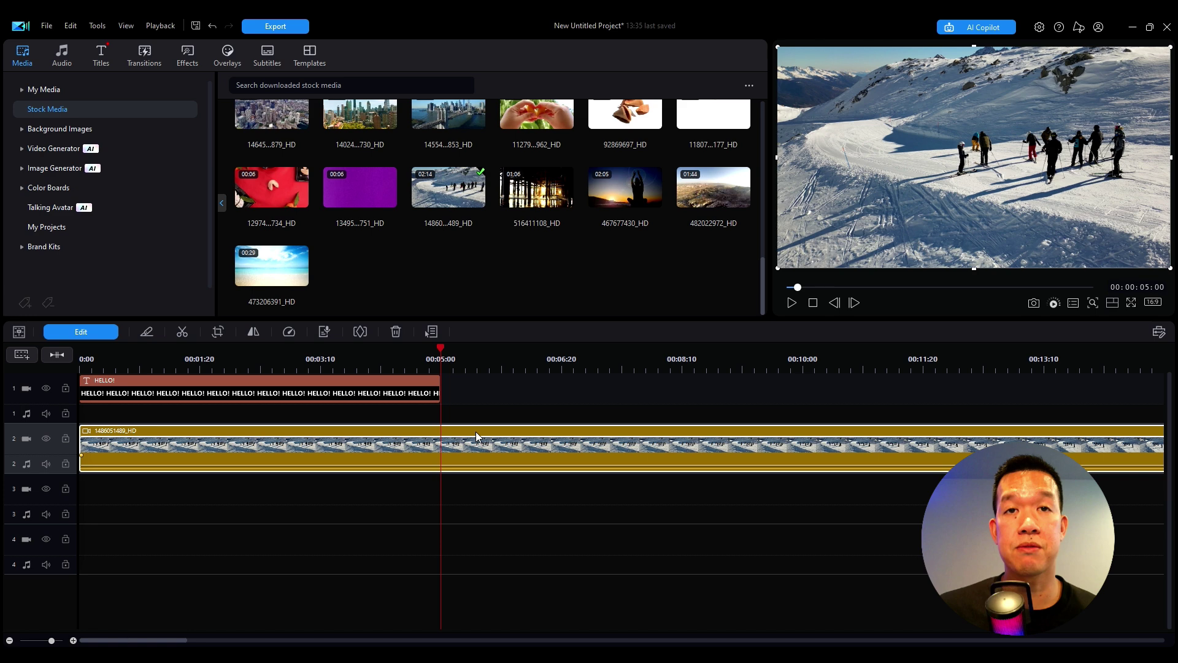
pyautogui.hotkey('ctrl', 't')
pyautogui.press('Delete')
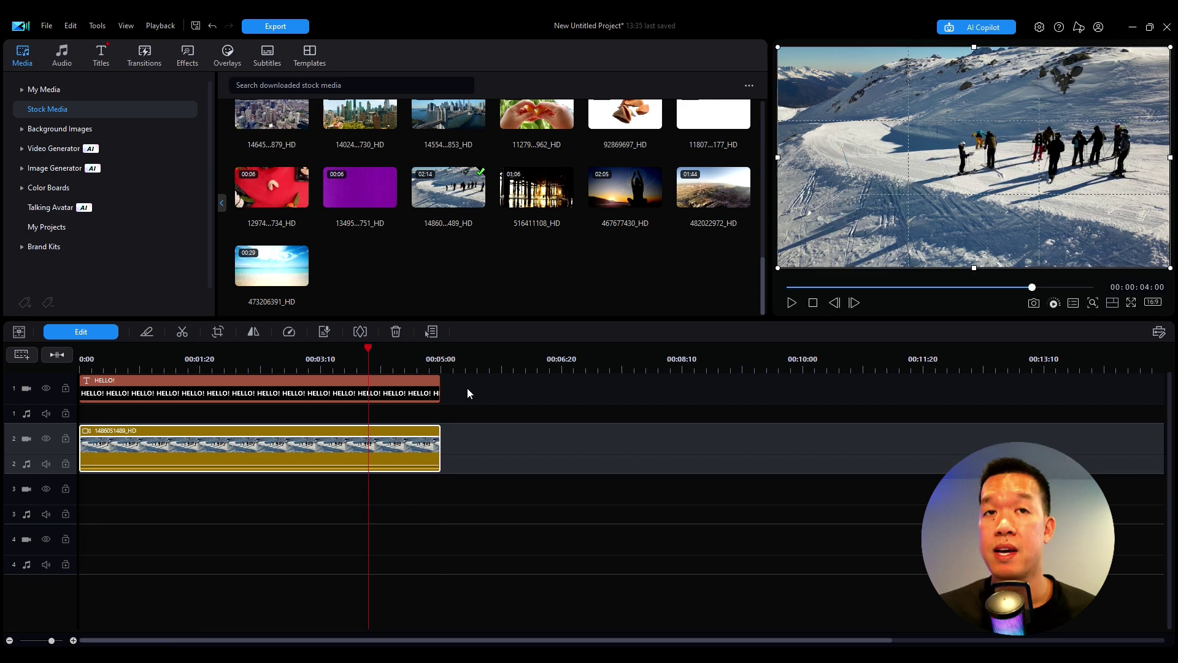
pyautogui.click(421, 383)
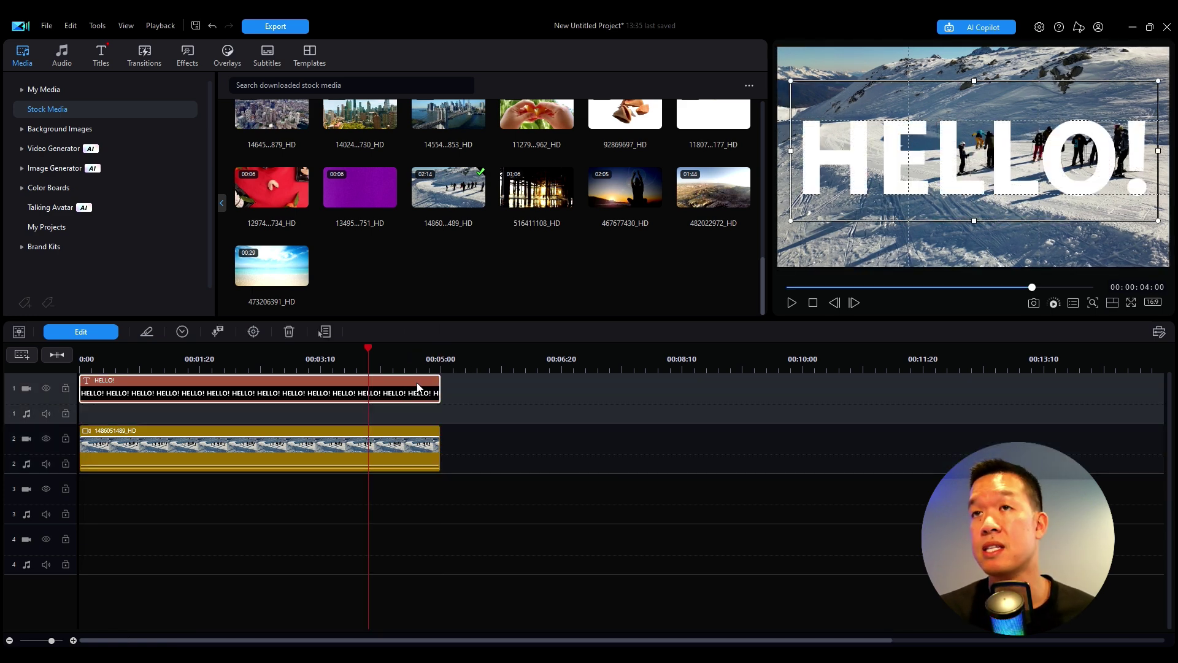
pyautogui.click(314, 437)
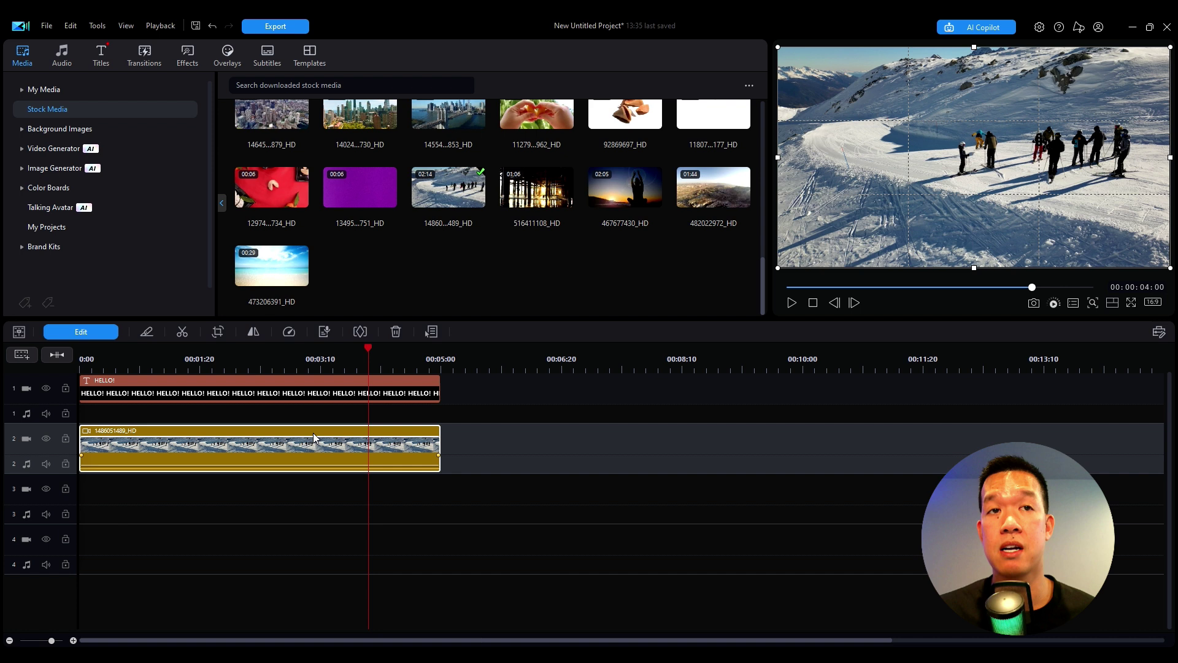
pyautogui.click(334, 353)
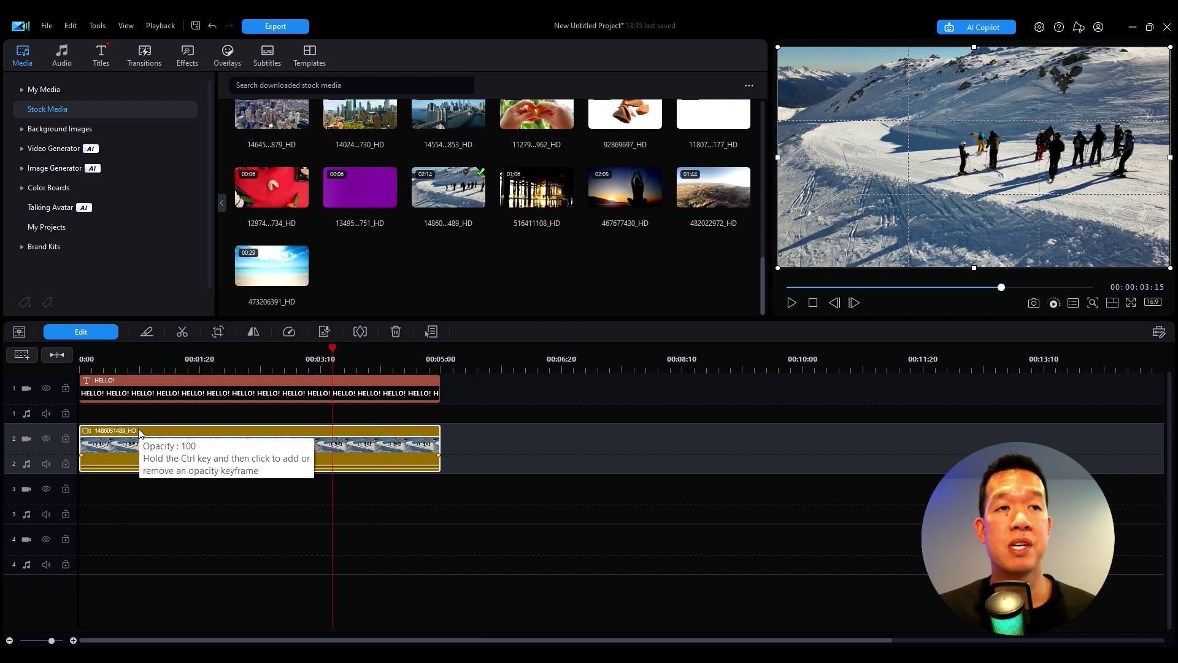
# Set the skiing clip's blending mode to Multiply under Opacity / Fade / Blend
pyautogui.click(89, 332)
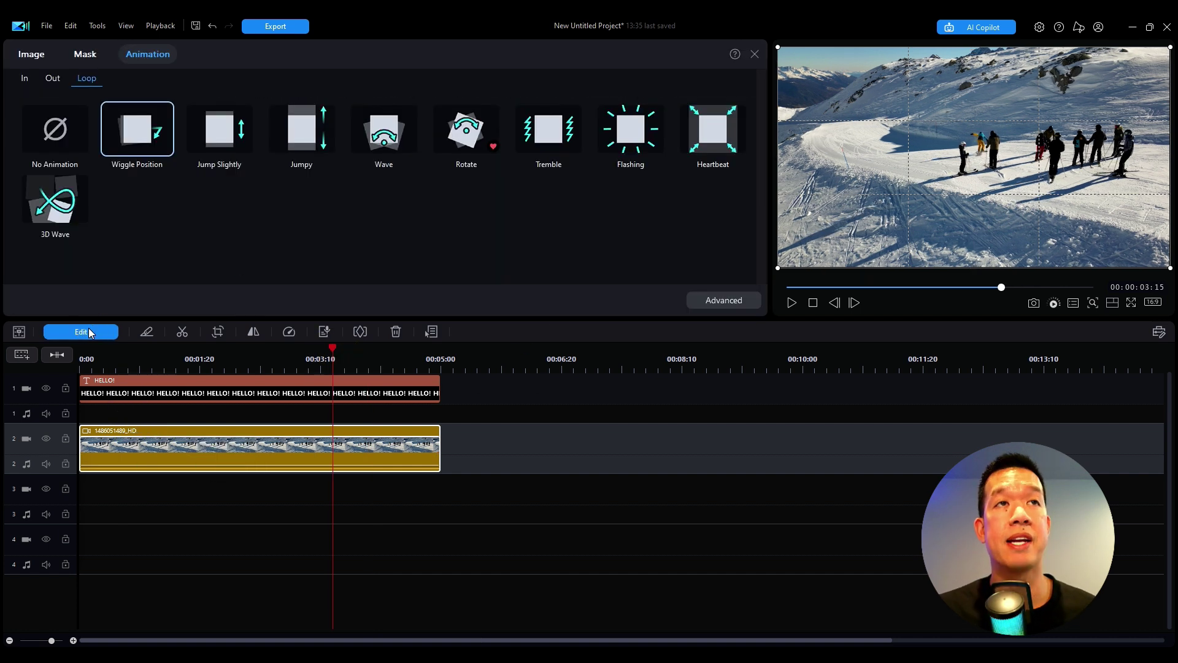
pyautogui.click(25, 61)
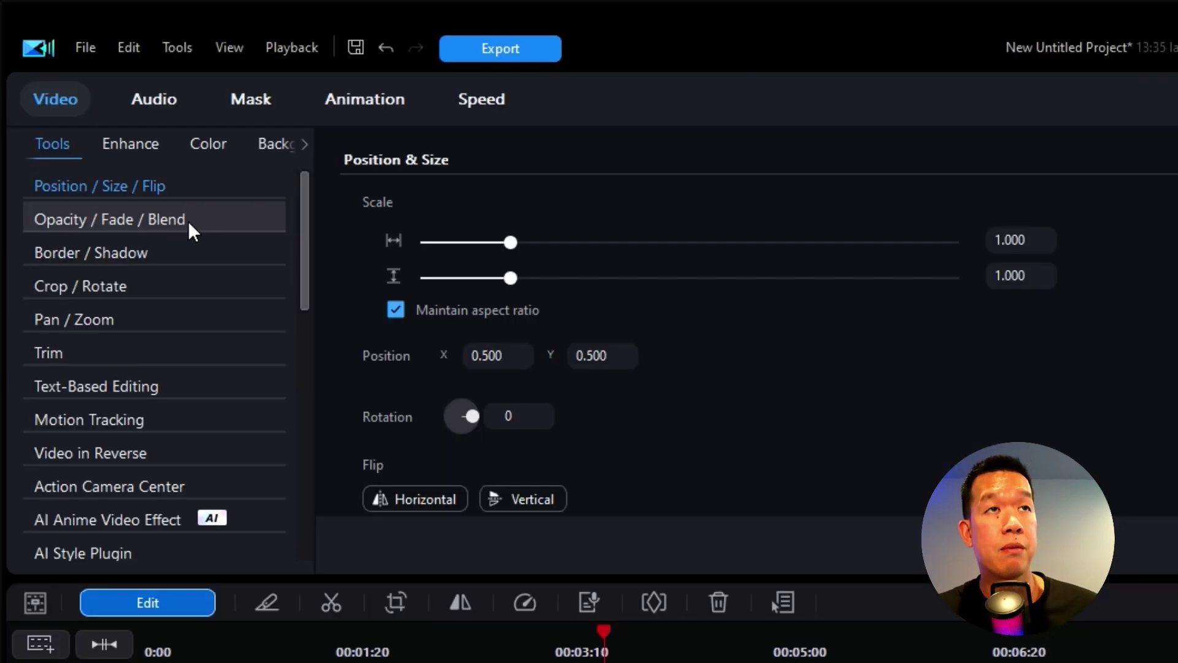
pyautogui.click(167, 220)
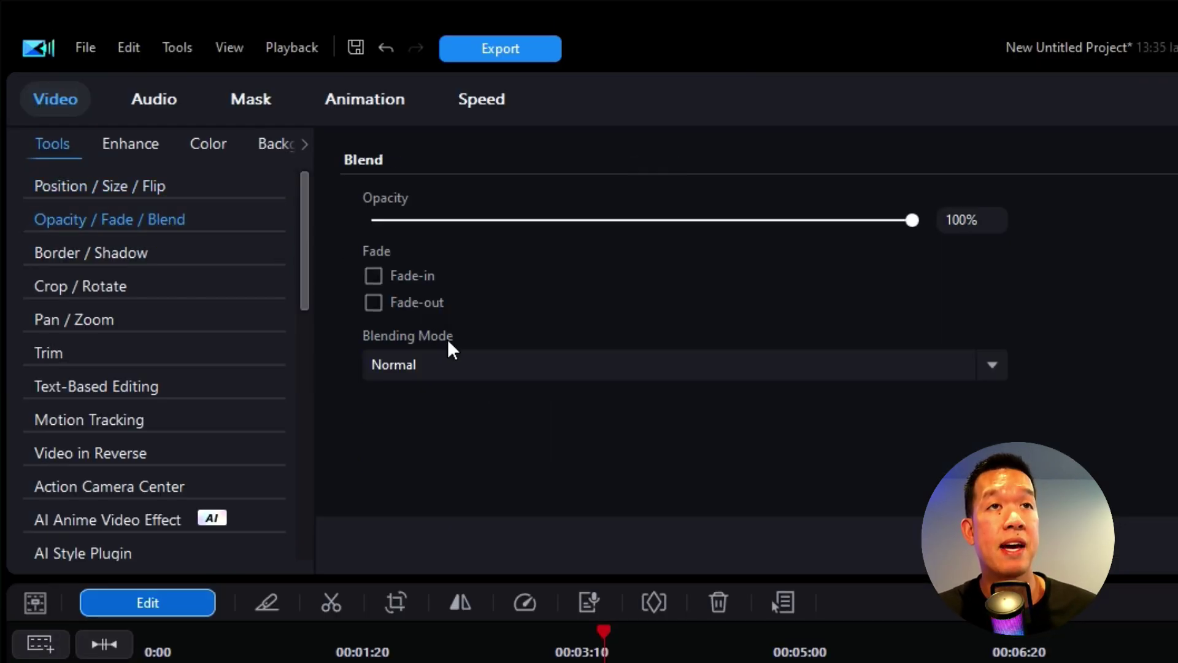
pyautogui.click(496, 363)
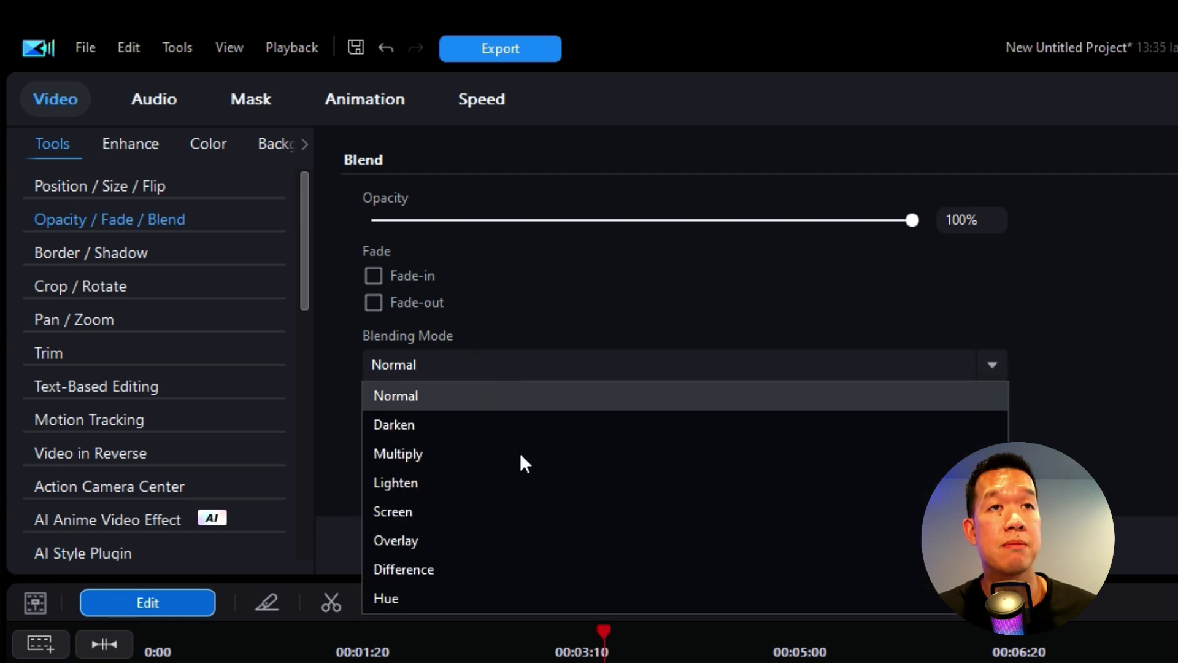
pyautogui.click(516, 465)
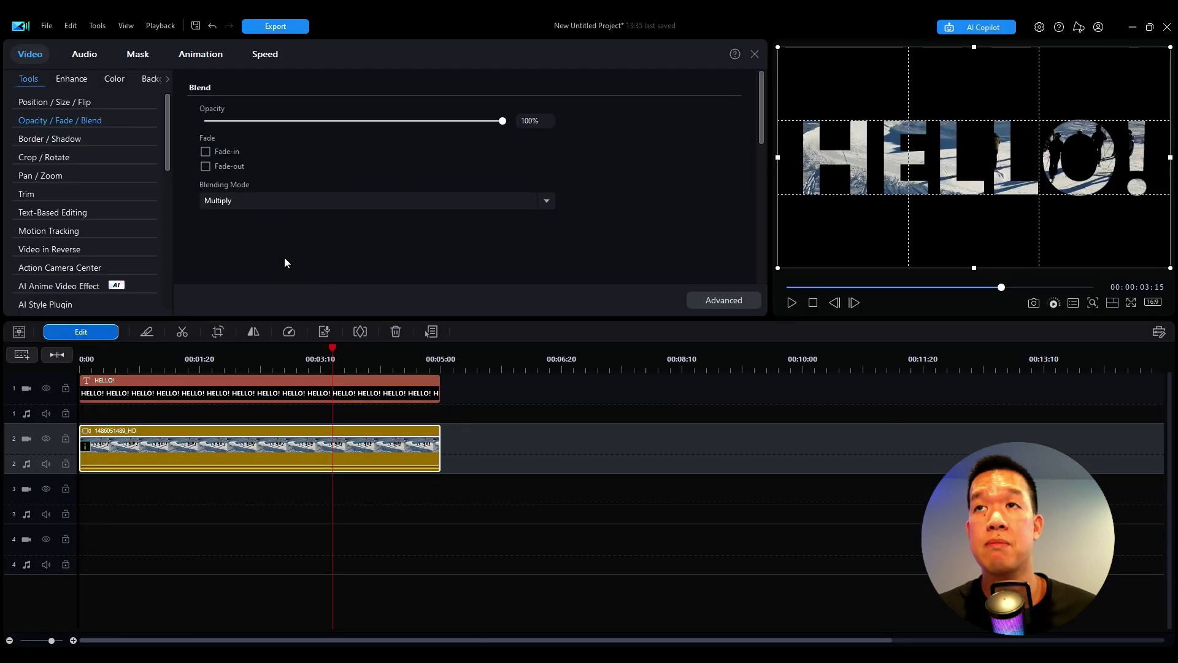
# Deselect the clip and preview the HELLO! letters filled with skiing video, then rewind
pyautogui.click(566, 447)
pyautogui.click(808, 306)
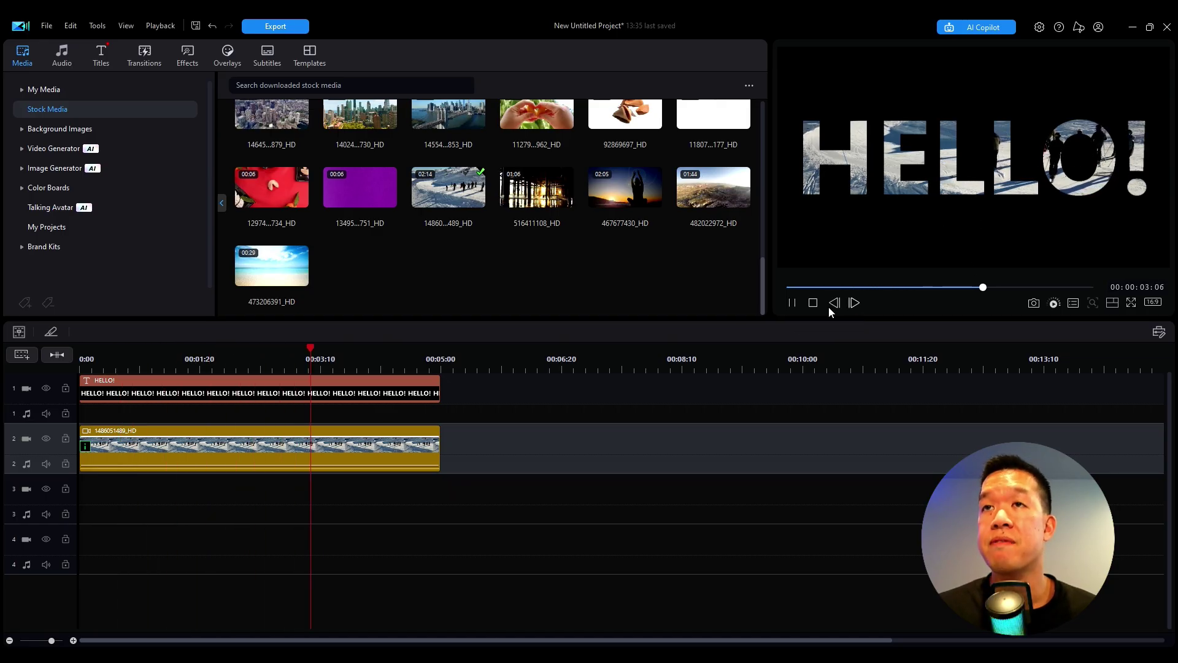
pyautogui.hotkey('ctrl', '/')
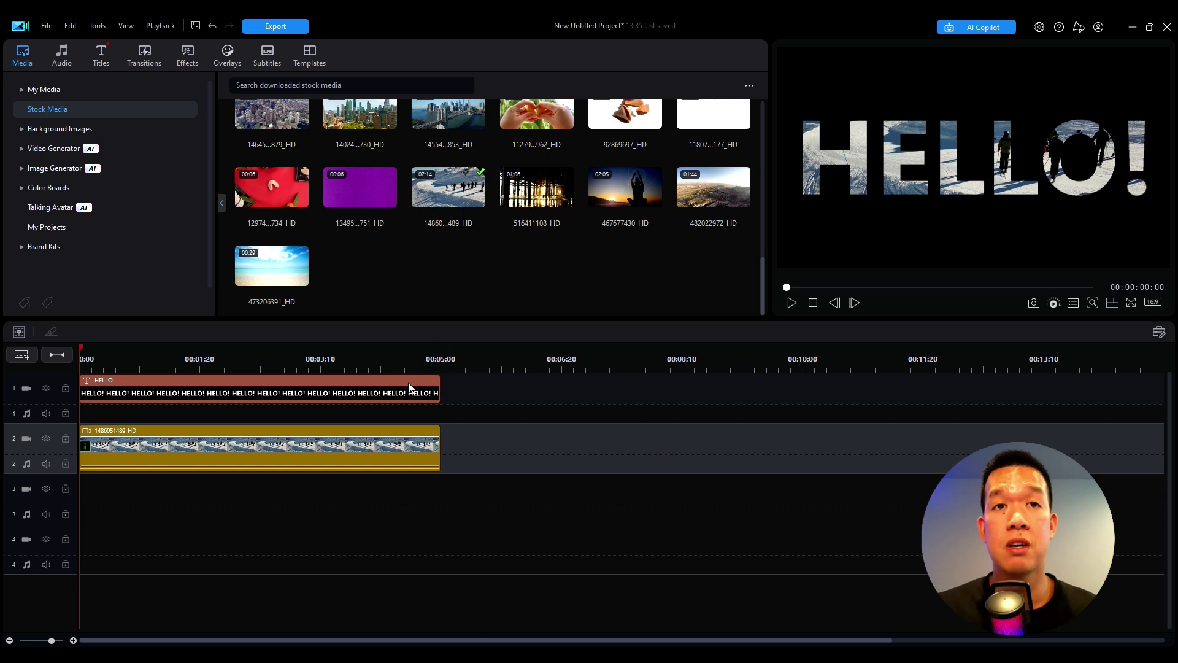
# Turn on a purple size 3.0 border around the HELLO! title letters
pyautogui.click(409, 387)
pyautogui.click(71, 332)
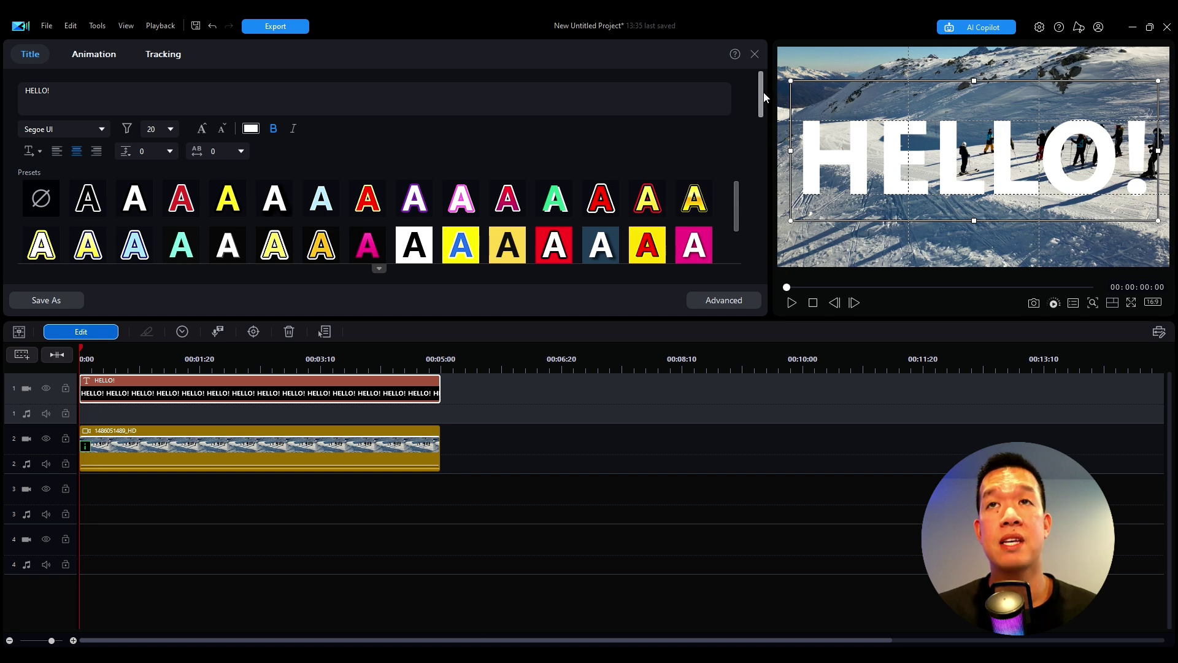
pyautogui.moveTo(761, 93); pyautogui.dragTo(768, 154)
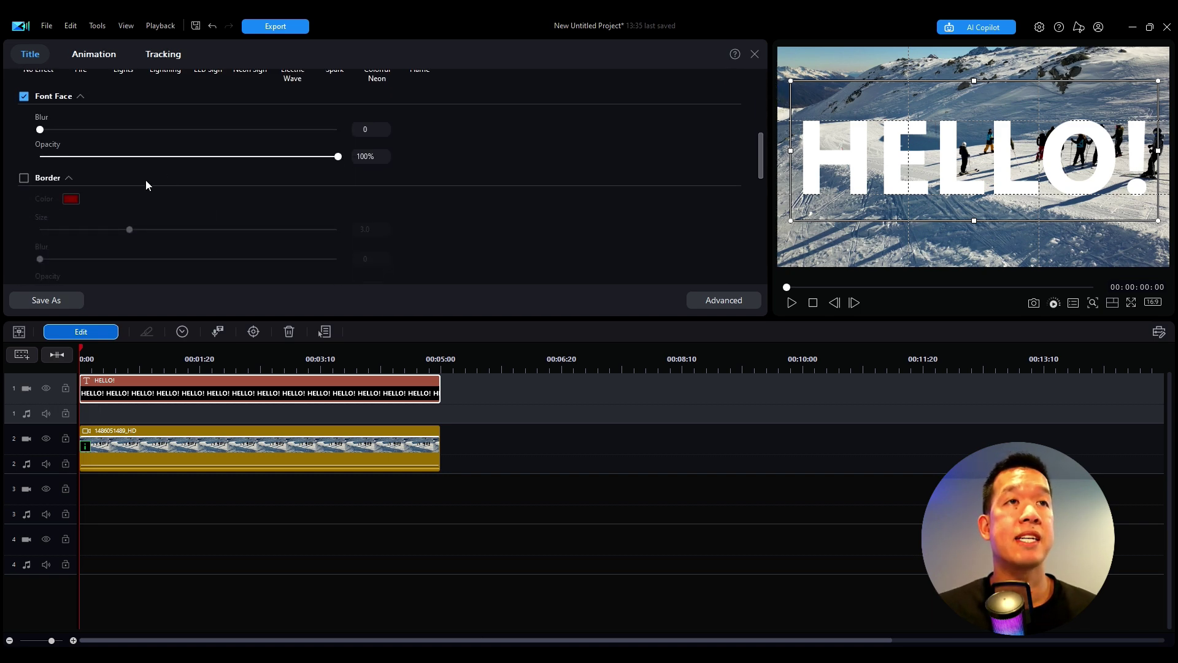
pyautogui.click(25, 181)
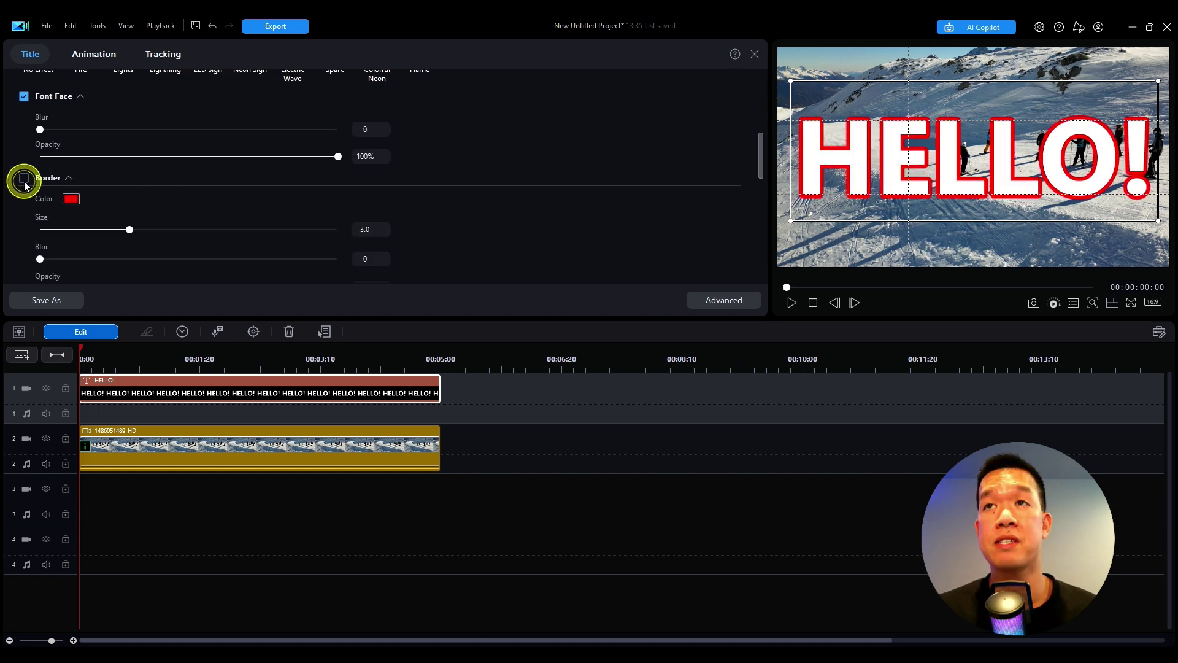
pyautogui.click(76, 201)
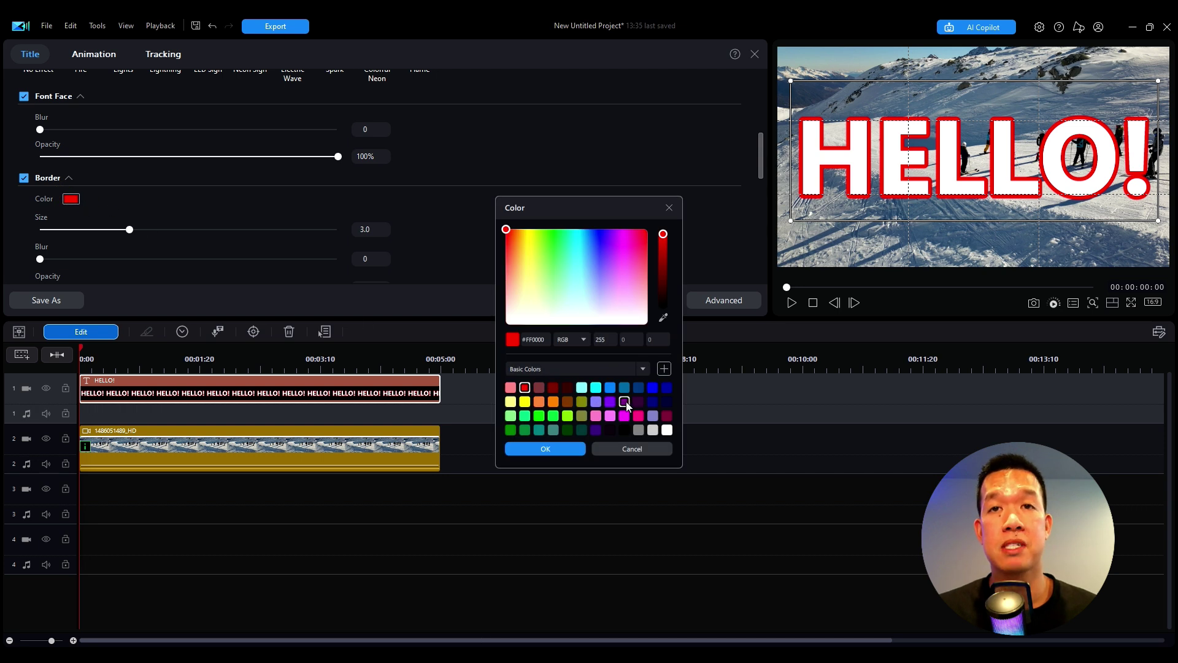
pyautogui.click(625, 403)
pyautogui.click(573, 451)
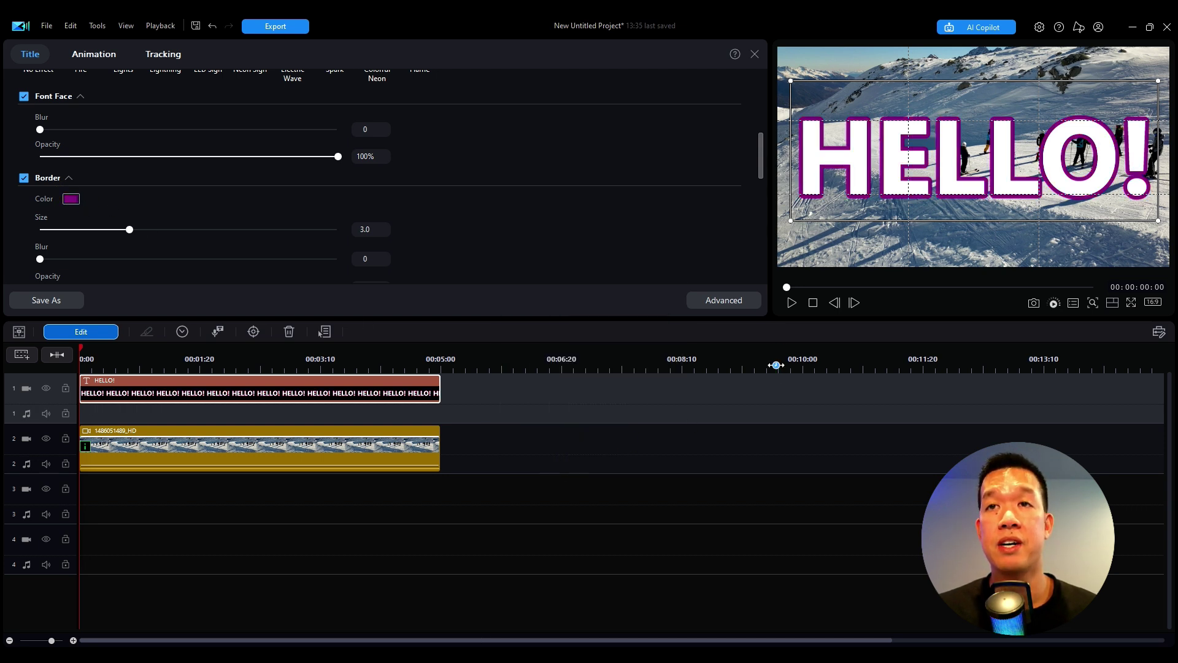